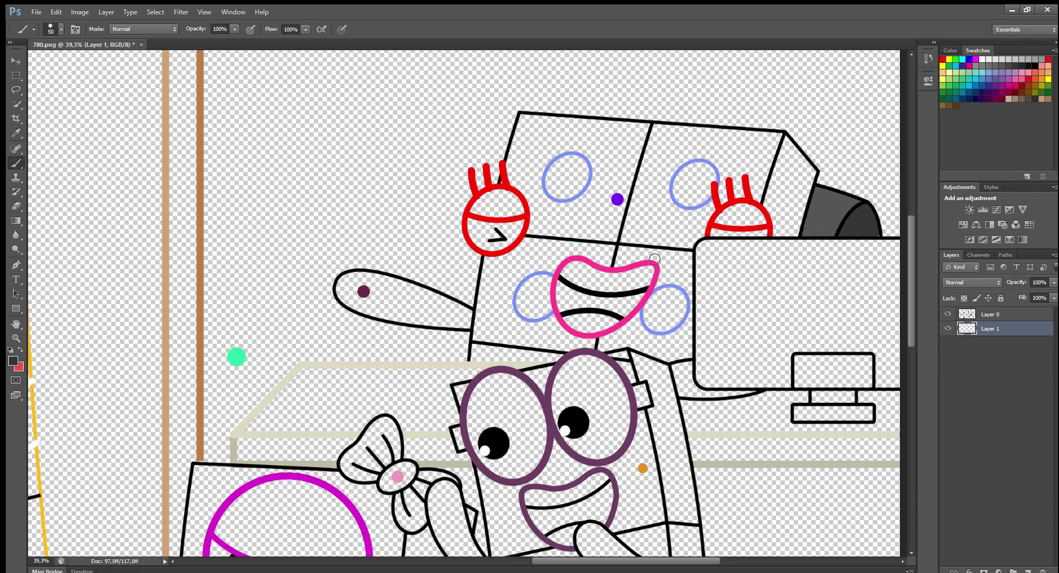
Paint the large block's narrow side dark purple and color its eyes with red lids above white.
click(543, 382)
mouse_move(787, 142)
mouse_down()
mouse_move(813, 175)
mouse_move(796, 234)
mouse_move(779, 233)
mouse_move(768, 205)
mouse_move(786, 155)
mouse_move(773, 196)
mouse_move(788, 228)
mouse_move(800, 160)
mouse_up()
alt+click(754, 214)
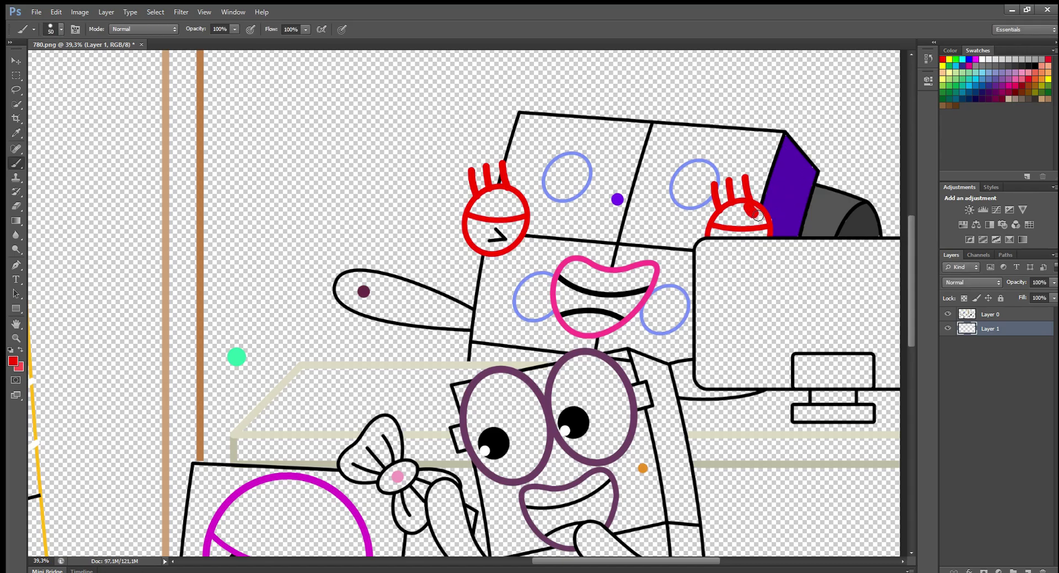
mouse_move(470, 212)
mouse_down()
mouse_move(500, 194)
mouse_move(481, 202)
mouse_up()
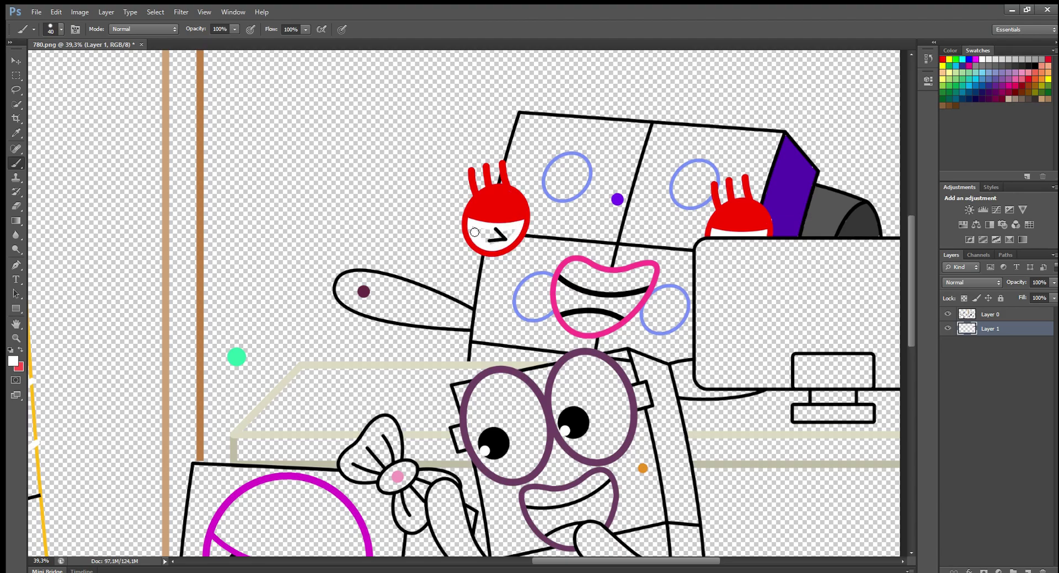
Fill the large block's front with sampled purple around its spots and mouth, and its arm and leg with dark maroon.
alt+click(617, 199)
mouse_move(522, 117)
mouse_down()
mouse_move(507, 171)
mouse_move(750, 135)
mouse_move(761, 178)
mouse_move(696, 241)
mouse_move(688, 284)
mouse_up()
key(bracketright)
mouse_move(608, 348)
mouse_down()
mouse_move(479, 358)
mouse_move(480, 292)
mouse_move(532, 196)
mouse_move(528, 137)
mouse_move(563, 165)
mouse_move(629, 146)
mouse_move(538, 199)
mouse_move(629, 183)
mouse_move(568, 240)
mouse_move(604, 218)
mouse_move(631, 159)
mouse_move(685, 243)
mouse_move(728, 166)
mouse_move(667, 186)
mouse_move(640, 221)
mouse_move(690, 143)
mouse_move(750, 166)
mouse_move(670, 149)
mouse_up()
key(bracketright)
key(bracketright)
key(bracketright)
mouse_move(625, 254)
mouse_down()
mouse_move(685, 284)
mouse_move(674, 264)
mouse_move(686, 356)
mouse_move(612, 343)
mouse_move(642, 319)
mouse_move(679, 338)
mouse_move(591, 347)
mouse_move(557, 323)
mouse_move(519, 320)
mouse_move(547, 270)
mouse_move(610, 263)
mouse_move(555, 252)
mouse_move(501, 273)
mouse_move(507, 329)
mouse_move(564, 352)
mouse_move(527, 342)
mouse_up()
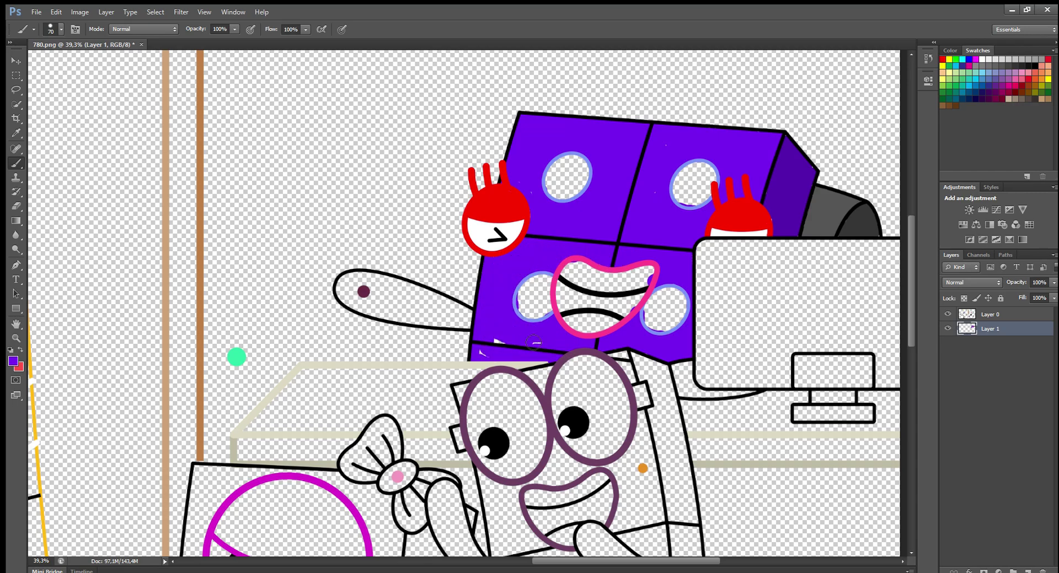
alt+click(364, 290)
mouse_move(345, 281)
mouse_down()
mouse_move(427, 299)
mouse_move(468, 326)
mouse_move(409, 320)
mouse_move(351, 285)
mouse_move(379, 316)
mouse_move(361, 290)
mouse_move(447, 312)
mouse_up()
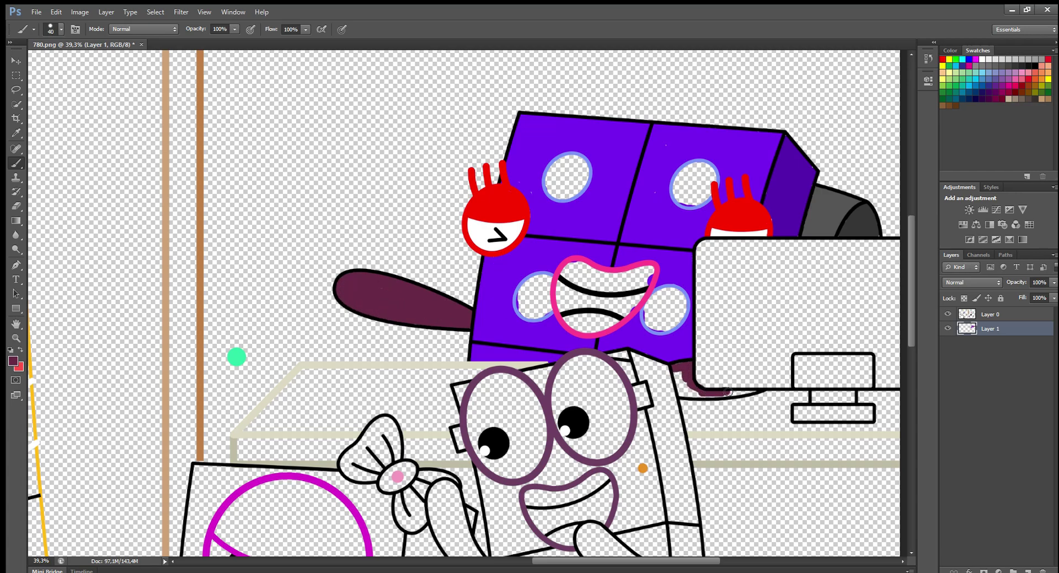
Fill the computer monitor with medium gray and its stand and base with darker gray.
click(996, 66)
key(bracketright)
key(bracketright)
key(bracketright)
key(bracketright)
drag(703, 250, 834, 247)
mouse_move(751, 249)
mouse_down()
mouse_move(897, 249)
mouse_move(706, 263)
mouse_move(743, 250)
mouse_move(707, 303)
mouse_move(706, 374)
mouse_move(789, 384)
mouse_move(796, 351)
mouse_move(885, 358)
mouse_move(899, 381)
mouse_move(896, 261)
mouse_move(896, 270)
mouse_move(800, 261)
mouse_move(773, 278)
mouse_move(863, 284)
mouse_move(897, 306)
mouse_move(886, 340)
mouse_move(732, 374)
mouse_move(770, 332)
mouse_move(882, 313)
mouse_move(883, 328)
mouse_move(775, 326)
mouse_up()
key(bracketright)
key(bracketright)
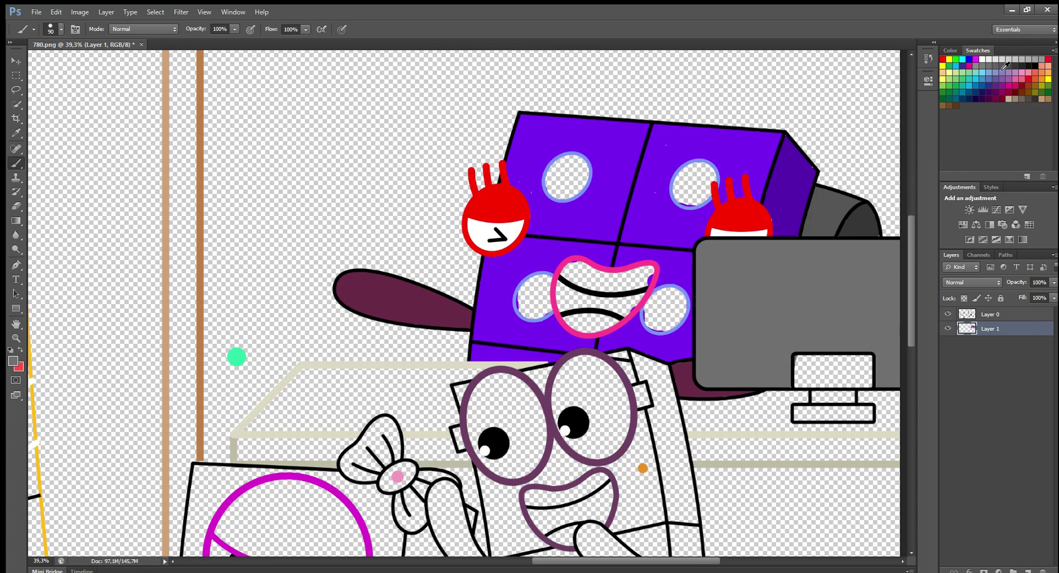
mouse_move(860, 384)
mouse_down()
mouse_move(797, 386)
mouse_move(832, 363)
mouse_move(869, 361)
mouse_move(831, 377)
mouse_up()
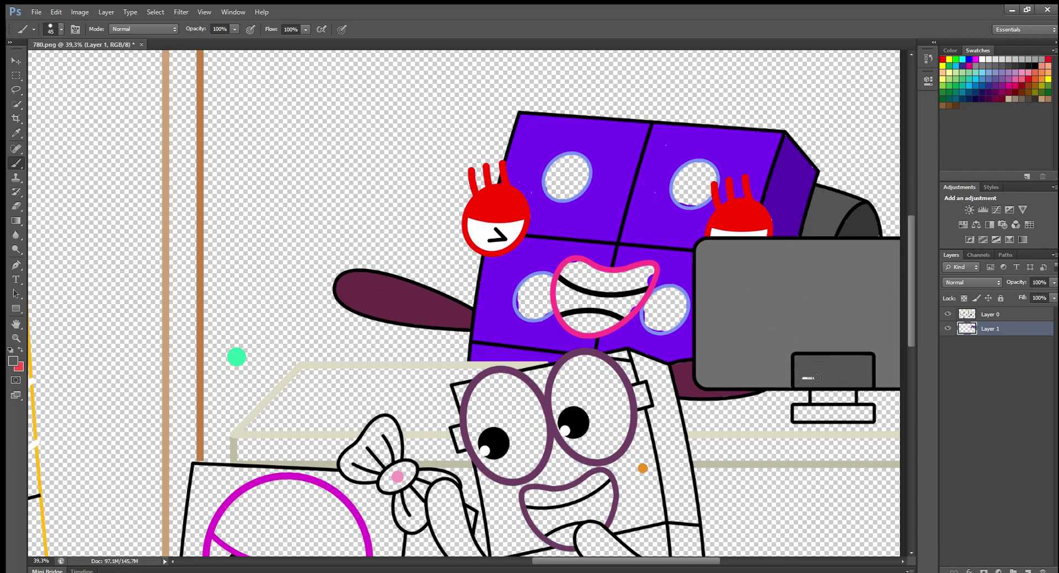
mouse_move(797, 417)
mouse_down()
mouse_move(871, 419)
mouse_move(798, 419)
mouse_move(819, 400)
mouse_up()
Fill the purple block's spots with sampled light blue, and its mouth with white teeth and tongue and a black interior.
alt+click(578, 154)
mouse_move(575, 158)
mouse_down()
mouse_move(572, 194)
mouse_move(556, 168)
mouse_up()
drag(678, 182, 696, 185)
mouse_move(660, 295)
mouse_down()
mouse_move(683, 306)
mouse_move(666, 329)
mouse_move(653, 303)
mouse_move(679, 320)
mouse_move(675, 297)
mouse_up()
mouse_move(548, 313)
mouse_down()
mouse_move(536, 282)
mouse_move(648, 284)
mouse_move(573, 273)
mouse_move(592, 328)
mouse_move(607, 303)
mouse_move(643, 296)
mouse_up()
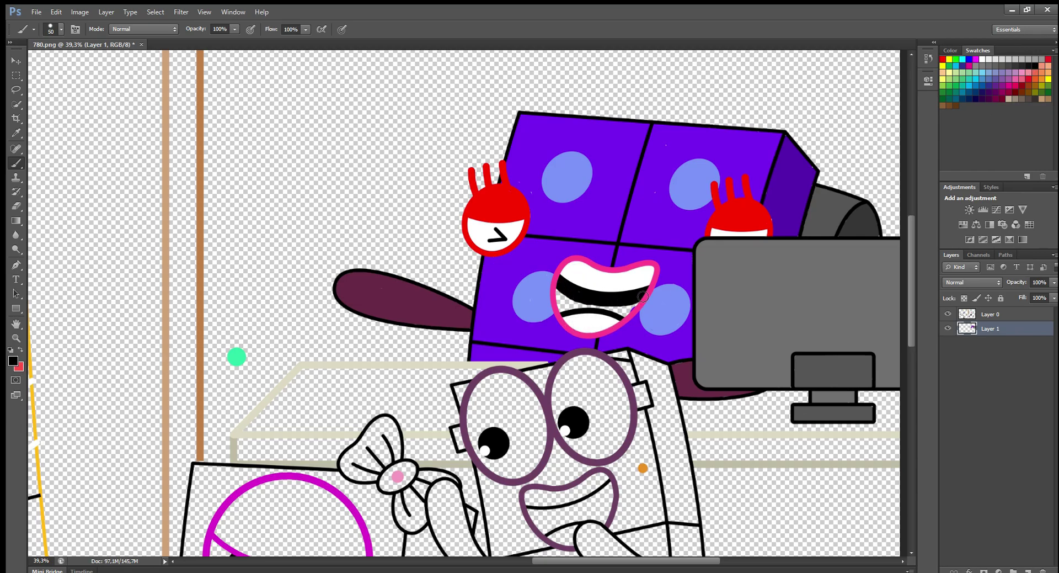
Paint the top of the tall block with the glasses in sampled orange, and touch up its upper corner on Layer 0.
drag(910, 228, 899, 299)
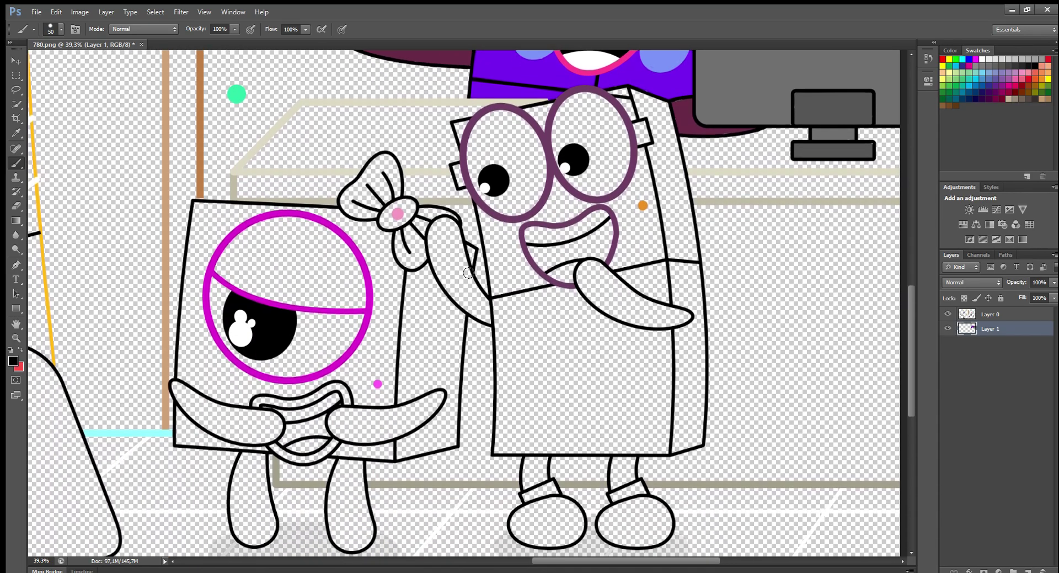
alt+click(643, 205)
drag(467, 126, 464, 140)
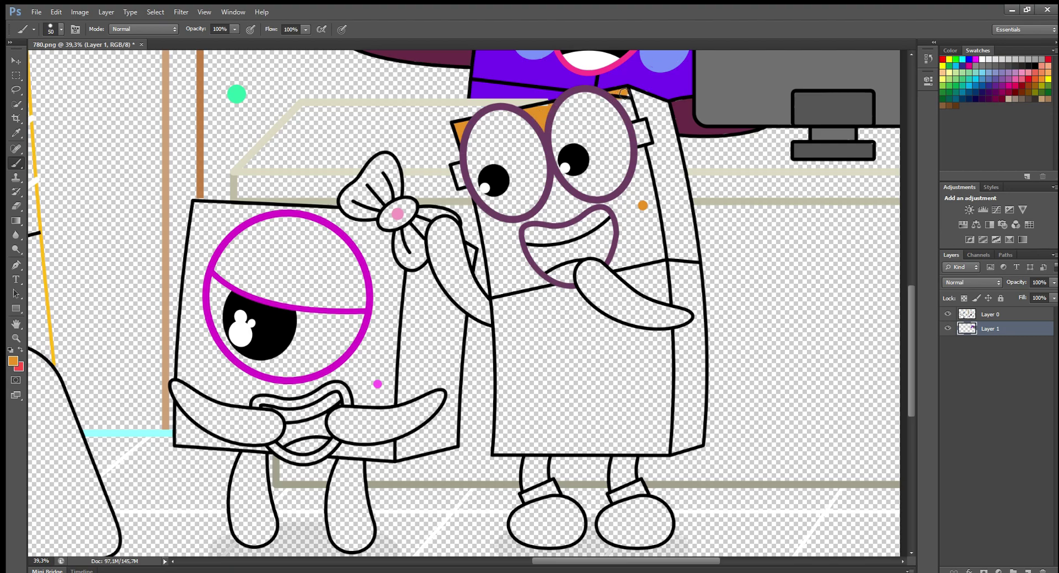
click(999, 314)
key(bracketleft)
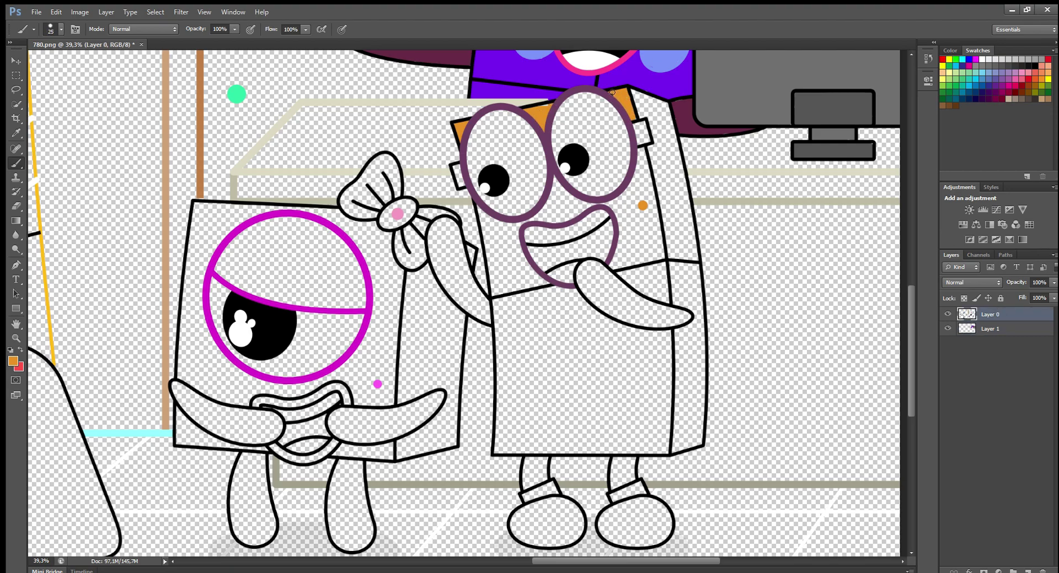
Fill the rest of the tall block's front with orange on Layer 1, around the glasses, mouth and arm.
key(alt+bracketleft)
key(bracketright)
key(bracketright)
key(bracketright)
key(bracketright)
key(bracketright)
mouse_move(634, 130)
mouse_down()
mouse_move(667, 300)
mouse_move(626, 273)
mouse_move(629, 177)
mouse_move(643, 279)
mouse_move(624, 214)
mouse_up()
key(bracketleft)
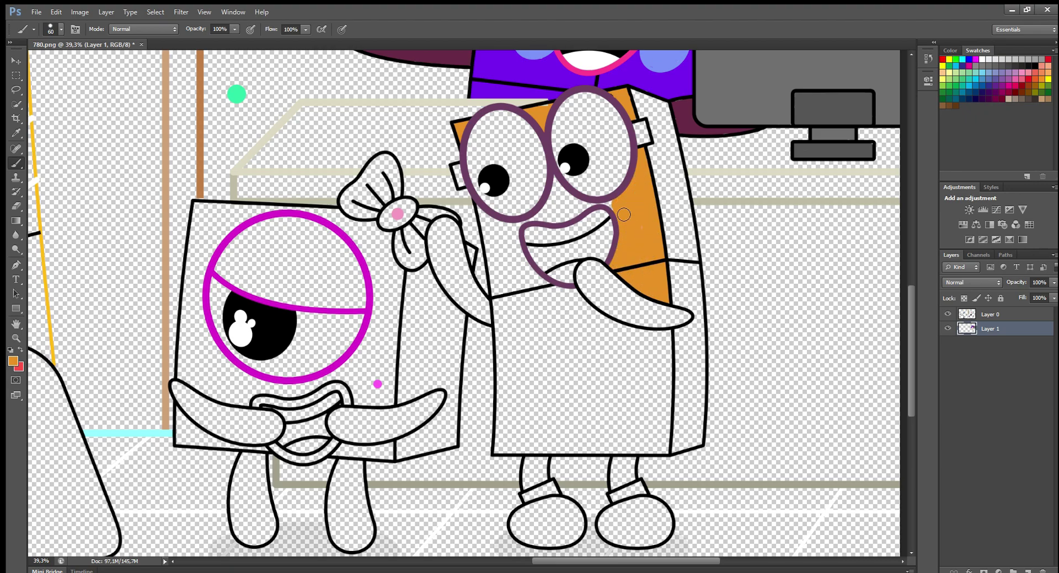
mouse_move(559, 186)
mouse_down()
mouse_move(559, 220)
mouse_move(545, 210)
mouse_move(555, 206)
mouse_move(506, 227)
mouse_move(482, 212)
mouse_move(497, 274)
mouse_move(517, 237)
mouse_move(577, 310)
mouse_move(657, 337)
mouse_move(519, 287)
mouse_up()
mouse_move(662, 340)
mouse_down()
mouse_move(666, 436)
mouse_move(617, 449)
mouse_move(500, 452)
mouse_move(501, 313)
mouse_move(660, 439)
mouse_move(524, 325)
mouse_move(640, 386)
mouse_move(594, 355)
mouse_move(639, 379)
mouse_move(613, 402)
mouse_move(595, 361)
mouse_up()
Fill the tall block's narrow side and both shoes with darker orange.
key(bracketleft)
key(bracketleft)
key(bracketleft)
mouse_move(640, 100)
mouse_down()
mouse_move(660, 107)
mouse_move(678, 182)
mouse_move(669, 237)
mouse_up()
key(bracketright)
key(bracketright)
mouse_move(664, 157)
mouse_down()
mouse_move(670, 200)
mouse_move(679, 166)
mouse_move(693, 242)
mouse_move(687, 270)
mouse_move(678, 263)
mouse_move(700, 296)
mouse_move(691, 362)
mouse_move(703, 354)
mouse_move(702, 435)
mouse_move(685, 448)
mouse_move(684, 338)
mouse_move(695, 333)
mouse_move(688, 353)
mouse_up()
mouse_move(652, 509)
mouse_down()
mouse_move(621, 543)
mouse_move(661, 524)
mouse_move(579, 523)
mouse_move(578, 536)
mouse_move(529, 538)
mouse_move(548, 511)
mouse_move(574, 518)
mouse_move(523, 533)
mouse_up()
Paint the orange block's eyes, teeth, tongue and socks white and its mouth interior black.
mouse_move(602, 101)
mouse_down()
mouse_move(627, 132)
mouse_move(604, 195)
mouse_move(563, 141)
mouse_move(596, 109)
mouse_move(570, 140)
mouse_move(583, 128)
mouse_move(588, 143)
mouse_move(527, 132)
mouse_move(542, 198)
mouse_move(515, 211)
mouse_move(478, 149)
mouse_move(524, 192)
mouse_move(492, 142)
mouse_move(517, 175)
mouse_up()
drag(605, 216, 569, 231)
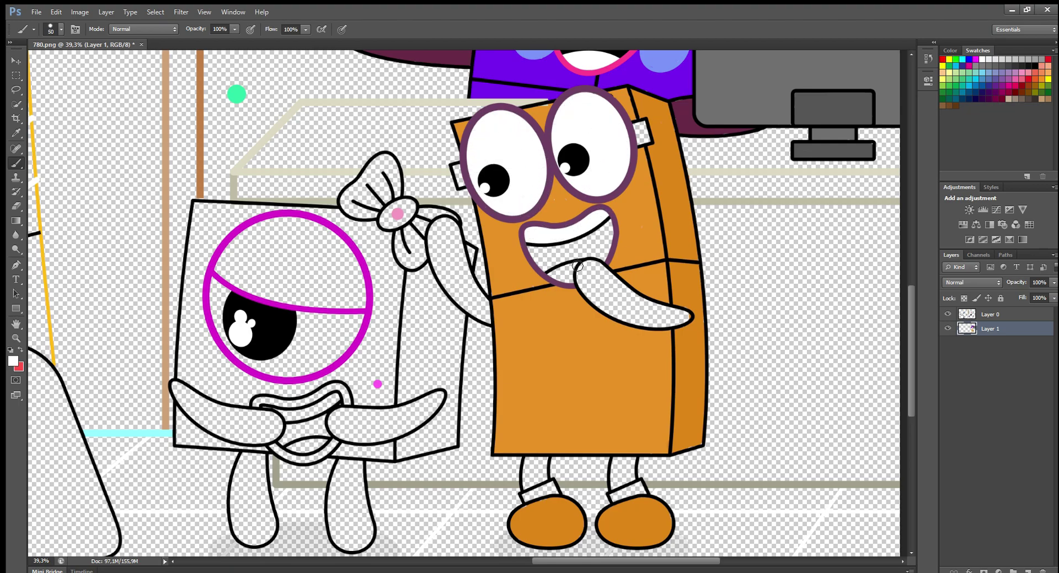
mouse_move(595, 253)
mouse_down()
mouse_move(544, 268)
mouse_move(608, 227)
mouse_move(530, 252)
mouse_up()
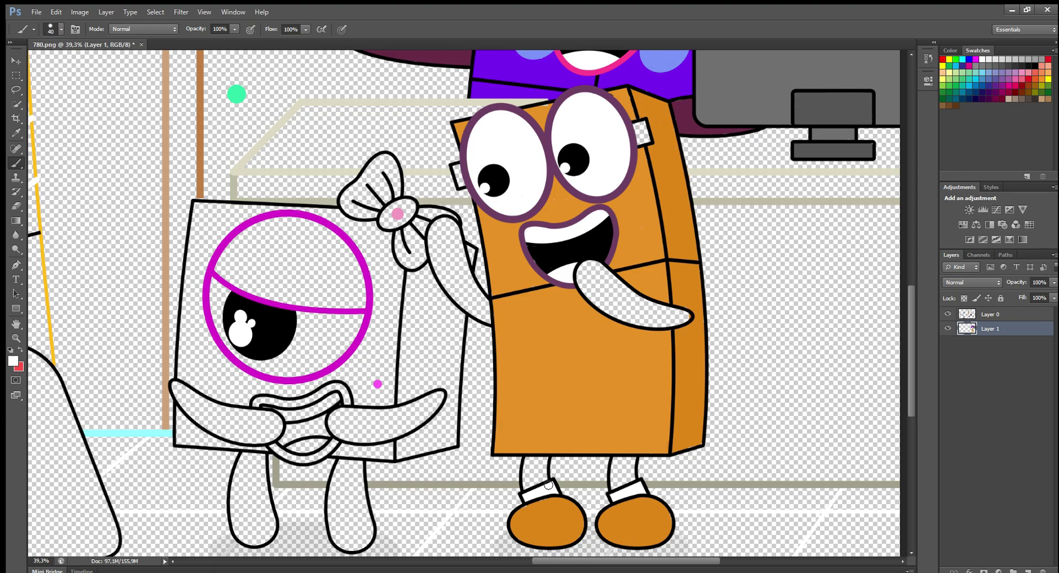
Sample the dark purple of the mouth outline and fill the orange block's arms, legs and glasses temples with it.
click(12, 360)
click(613, 249)
key(Return)
key(])
mouse_move(589, 265)
mouse_down()
mouse_move(668, 314)
mouse_move(598, 302)
mouse_move(580, 276)
mouse_move(627, 313)
mouse_up()
mouse_move(458, 239)
mouse_down()
mouse_move(490, 320)
mouse_move(460, 301)
mouse_move(436, 237)
mouse_move(453, 274)
mouse_up()
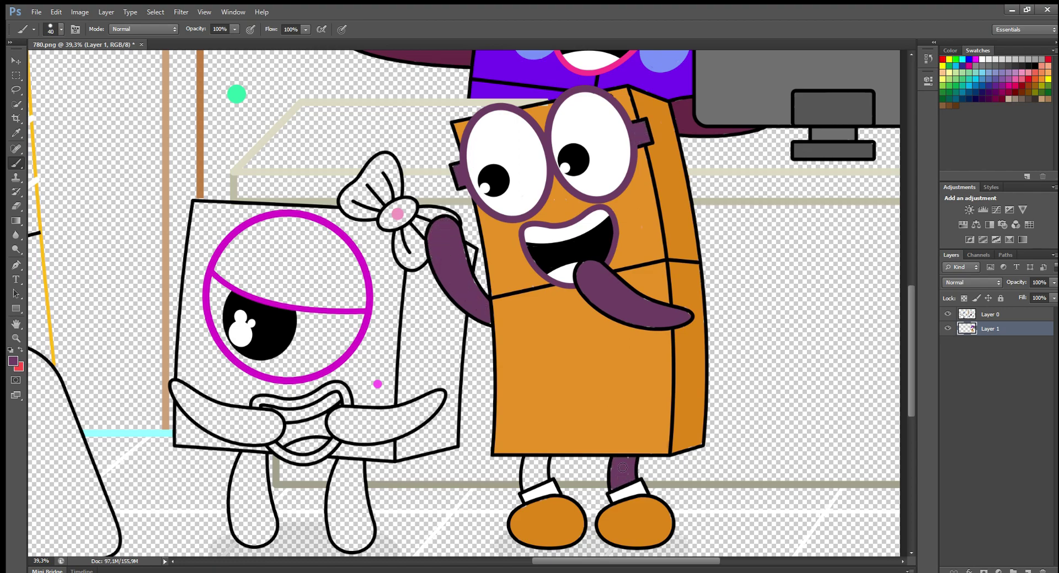
drag(534, 475, 533, 466)
Fill the bow on the one-eyed block with the sampled pink.
alt+click(554, 333)
alt+click(398, 214)
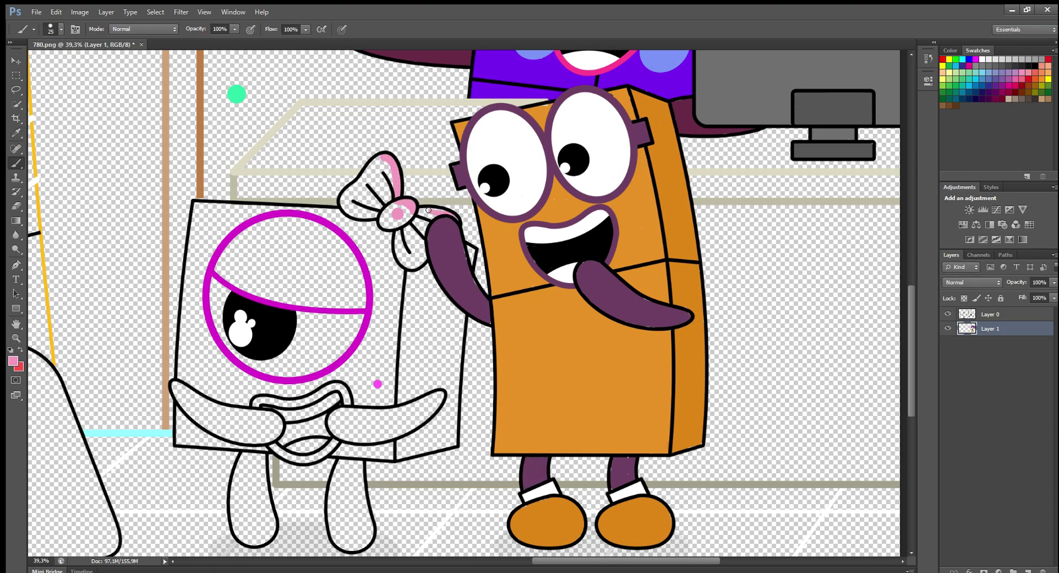
mouse_move(433, 216)
mouse_down()
mouse_move(415, 264)
mouse_move(389, 223)
mouse_up()
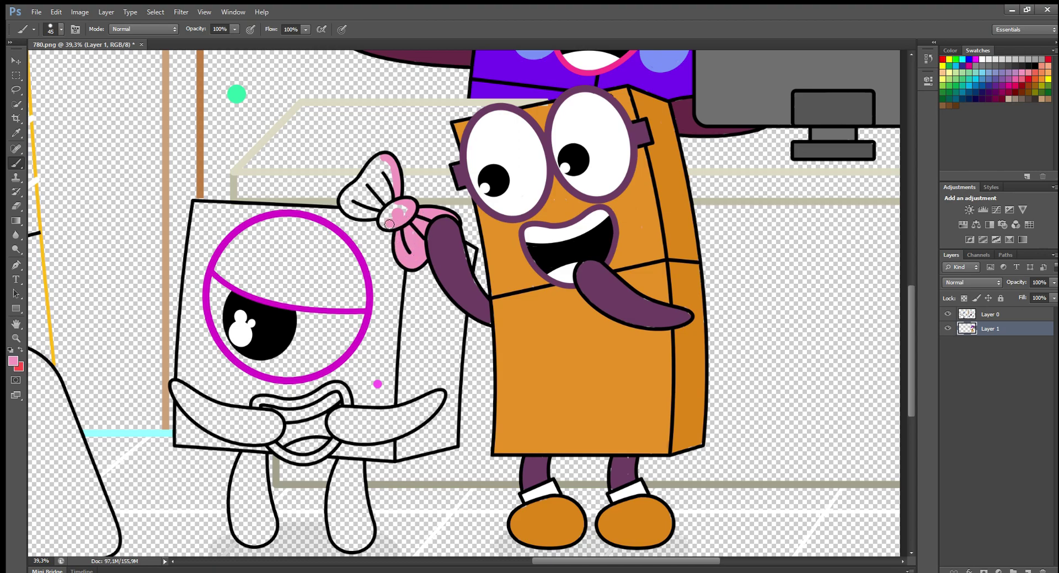
mouse_move(366, 177)
mouse_down()
mouse_move(388, 206)
mouse_move(367, 212)
mouse_up()
Fill the one-eyed block's narrow side with dark magenta.
key(alt)
alt+click(377, 384)
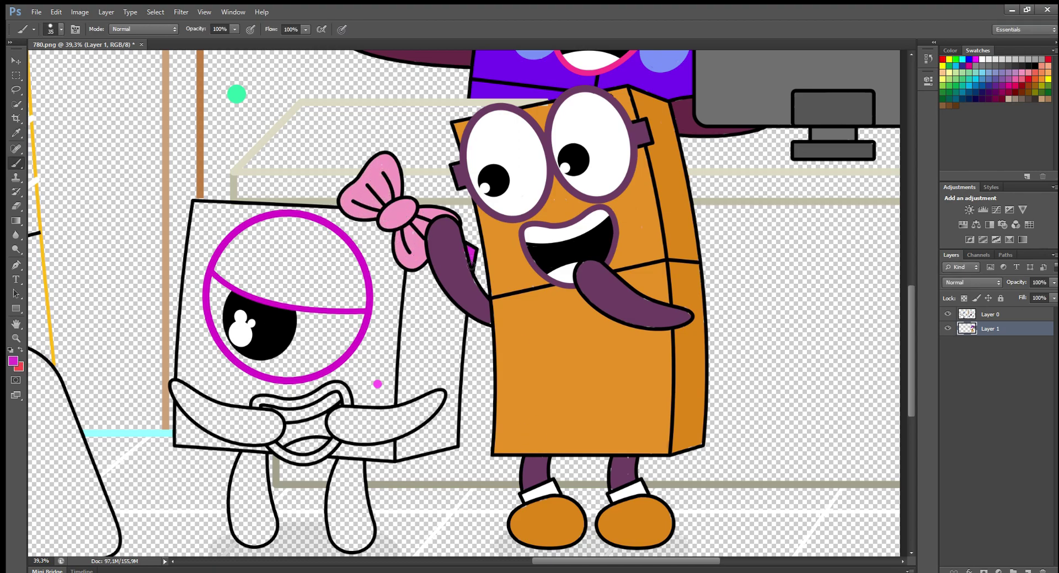
key(bracketright)
key(bracketright)
mouse_move(464, 314)
mouse_down()
mouse_move(457, 428)
mouse_move(402, 458)
mouse_move(448, 416)
mouse_up()
mouse_move(403, 456)
mouse_down()
mouse_move(408, 399)
mouse_move(452, 318)
mouse_move(418, 279)
mouse_move(407, 395)
mouse_move(420, 304)
mouse_move(451, 321)
mouse_move(419, 386)
mouse_move(434, 353)
mouse_up()
Fill the one-eyed block's front with sampled bright magenta around the eye, arms and mouth.
alt+click(378, 384)
mouse_move(388, 239)
mouse_down()
mouse_move(397, 320)
mouse_move(364, 400)
mouse_move(345, 370)
mouse_move(361, 241)
mouse_move(383, 309)
mouse_move(377, 366)
mouse_up()
key(])
key(])
key(])
mouse_move(291, 393)
mouse_down()
mouse_move(330, 372)
mouse_move(273, 388)
mouse_move(243, 381)
mouse_move(204, 318)
mouse_move(206, 281)
mouse_move(259, 215)
mouse_up()
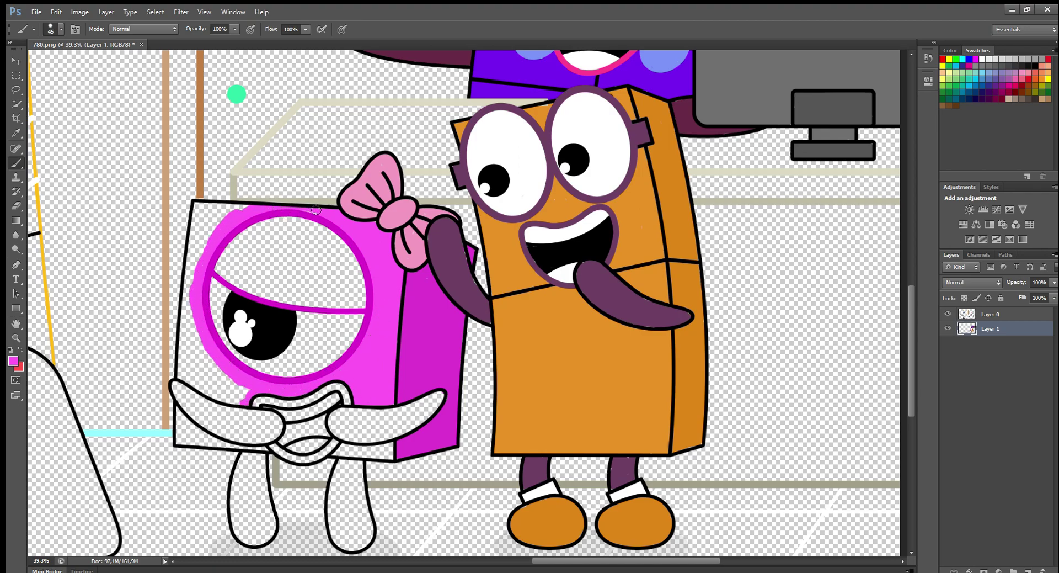
mouse_move(245, 402)
mouse_down()
mouse_move(192, 378)
mouse_move(190, 293)
mouse_move(200, 226)
mouse_move(243, 211)
mouse_move(209, 348)
mouse_move(226, 370)
mouse_up()
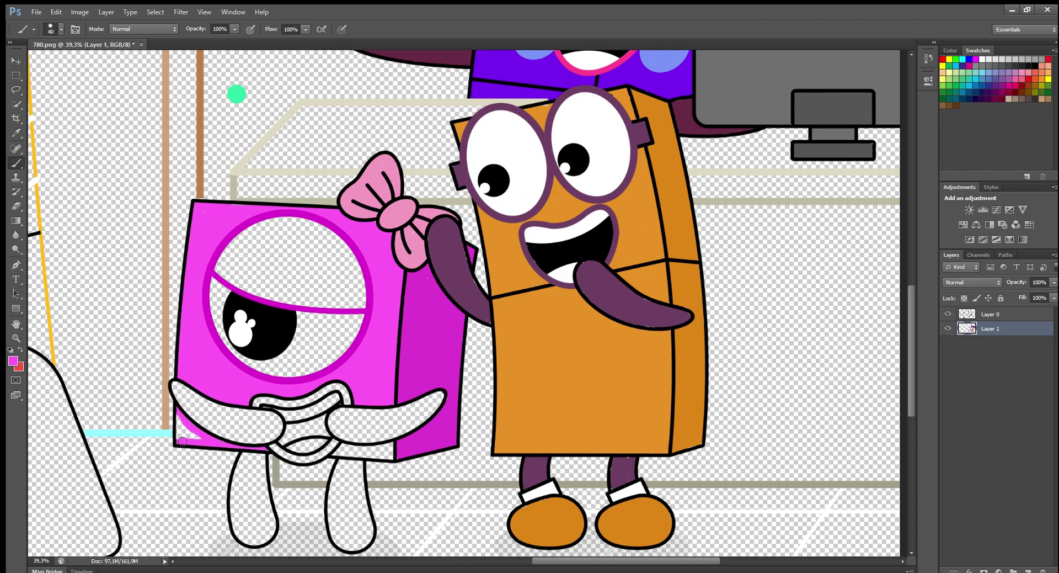
drag(340, 447, 384, 449)
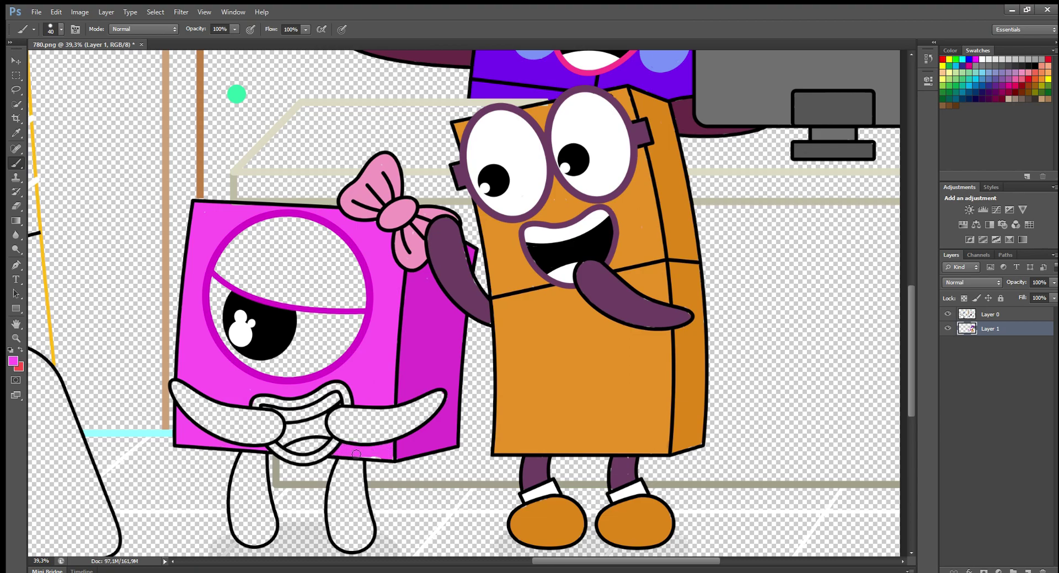
Paint the one-eyed block's eyelid, arms and legs in the deep magenta of its eye outline.
key(bracketright)
key(bracketright)
key(bracketright)
mouse_move(229, 287)
mouse_down()
mouse_move(263, 229)
mouse_move(356, 259)
mouse_move(316, 305)
mouse_move(248, 259)
mouse_move(331, 276)
mouse_move(287, 265)
mouse_move(298, 268)
mouse_up()
mouse_move(180, 390)
mouse_down()
mouse_move(221, 414)
mouse_move(279, 425)
mouse_move(243, 441)
mouse_move(194, 411)
mouse_up()
mouse_move(443, 410)
mouse_down()
mouse_move(342, 433)
mouse_move(395, 416)
mouse_move(353, 425)
mouse_up()
key(bracketleft)
key(bracketleft)
mouse_move(357, 464)
mouse_down()
mouse_move(359, 546)
mouse_move(351, 467)
mouse_move(351, 522)
mouse_up()
mouse_move(263, 459)
mouse_down()
mouse_move(267, 501)
mouse_move(250, 539)
mouse_move(251, 464)
mouse_up()
key(ctrl+z)
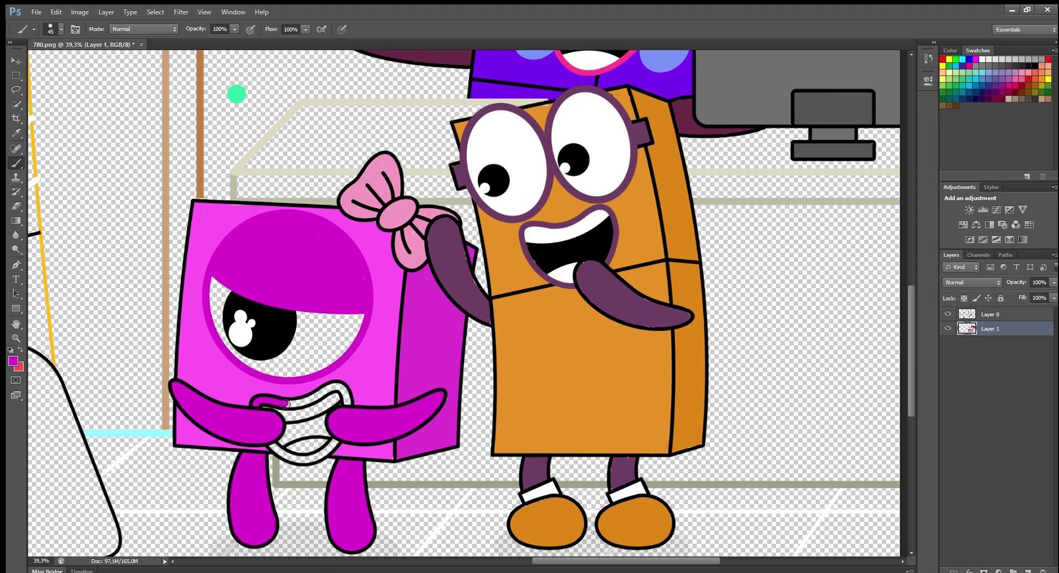
Color the one-eyed block's lips deep magenta, its teeth, tongue and eyeball white, and its mouth interior black.
drag(286, 403, 348, 401)
drag(317, 457, 270, 442)
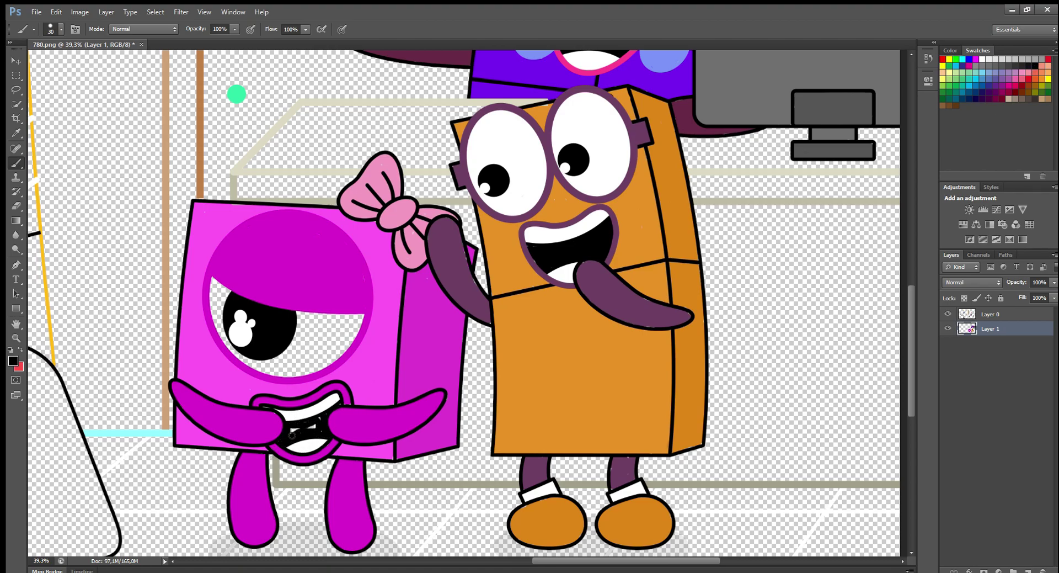
key(bracketright)
mouse_move(217, 286)
mouse_down()
mouse_move(353, 320)
mouse_move(276, 370)
mouse_move(221, 331)
mouse_move(324, 335)
mouse_move(302, 342)
mouse_up()
Fill the front of the chair's headrest and backrest with the sampled mint green.
drag(557, 561, 379, 561)
scroll(907, 302, up, 10)
alt+click(575, 424)
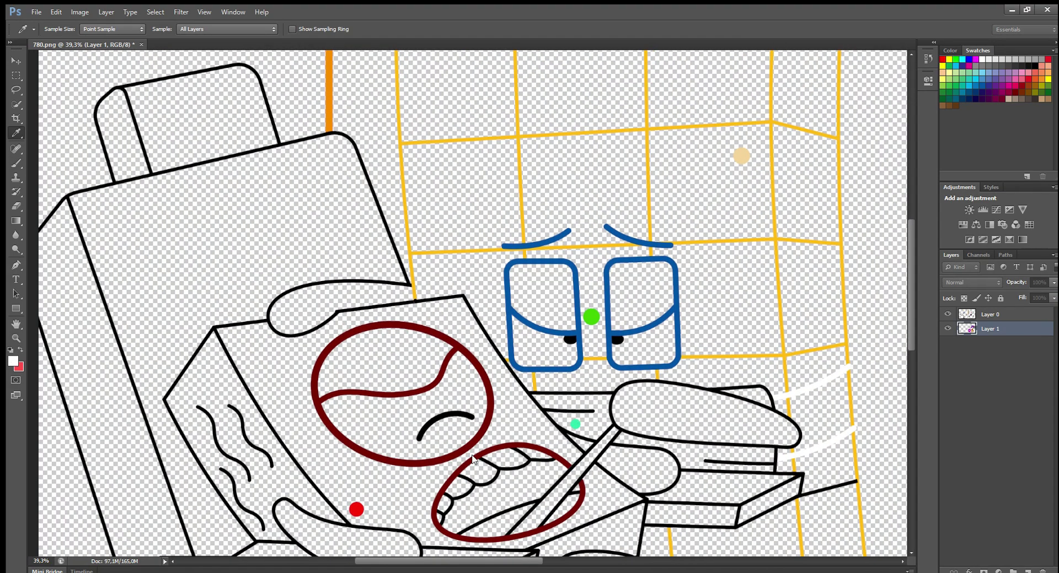
mouse_move(126, 92)
mouse_down()
mouse_move(244, 74)
mouse_move(276, 157)
mouse_move(339, 142)
mouse_move(386, 242)
mouse_move(364, 276)
mouse_move(182, 359)
mouse_move(148, 403)
mouse_move(136, 333)
mouse_move(84, 226)
mouse_move(119, 187)
mouse_move(162, 178)
mouse_move(154, 166)
mouse_move(220, 104)
mouse_move(165, 158)
mouse_move(243, 142)
mouse_up()
key(bracketright)
key(bracketright)
mouse_move(103, 214)
mouse_down()
mouse_move(208, 180)
mouse_move(208, 199)
mouse_move(130, 239)
mouse_move(161, 387)
mouse_move(169, 353)
mouse_move(367, 221)
mouse_move(171, 279)
mouse_move(260, 206)
mouse_move(329, 206)
mouse_move(208, 249)
mouse_up()
key(bracketright)
key(bracketright)
Pick a darker green and paint the sides of the chair's headrest and upper backrest.
key(i)
key(Return)
key(bracketleft)
key(bracketleft)
key(bracketleft)
key(bracketleft)
click(118, 96)
click(13, 360)
key(Return)
mouse_move(118, 96)
mouse_down()
mouse_move(131, 132)
mouse_move(123, 179)
mouse_move(113, 102)
mouse_move(125, 166)
mouse_up()
mouse_move(49, 245)
mouse_down()
mouse_move(63, 216)
mouse_move(132, 403)
mouse_up()
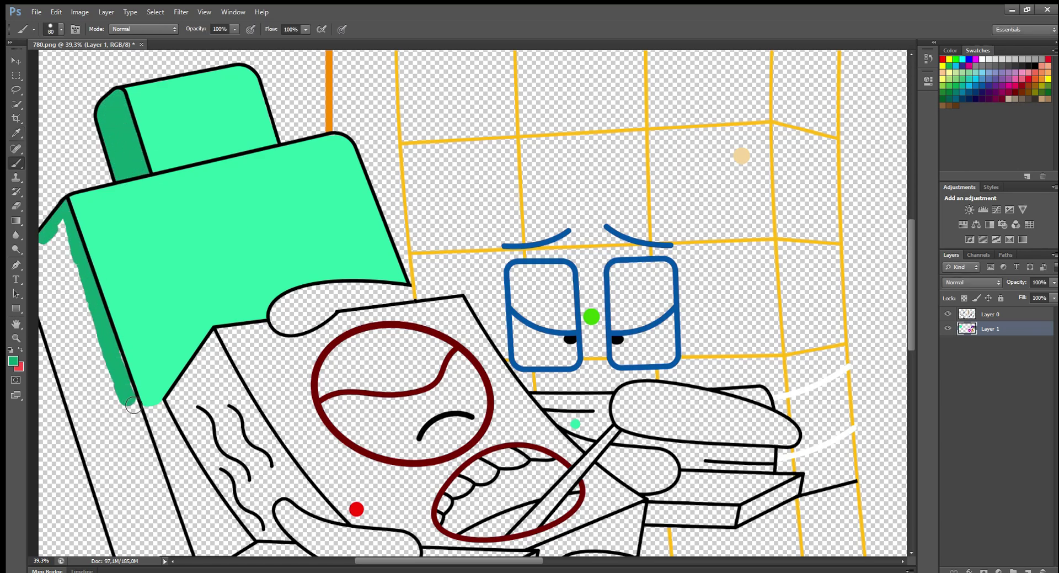
mouse_move(52, 221)
mouse_down()
mouse_move(55, 342)
mouse_move(94, 457)
mouse_move(56, 262)
mouse_move(68, 255)
mouse_up()
drag(145, 451, 119, 479)
Continue the darker green down the side of the chair's backrest to the round hinge.
drag(912, 235, 925, 311)
mouse_move(137, 128)
mouse_down()
mouse_move(181, 269)
mouse_move(134, 289)
mouse_move(130, 302)
mouse_move(96, 210)
mouse_move(122, 249)
mouse_move(155, 213)
mouse_move(138, 265)
mouse_up()
key(bracketright)
key(bracketright)
key(bracketright)
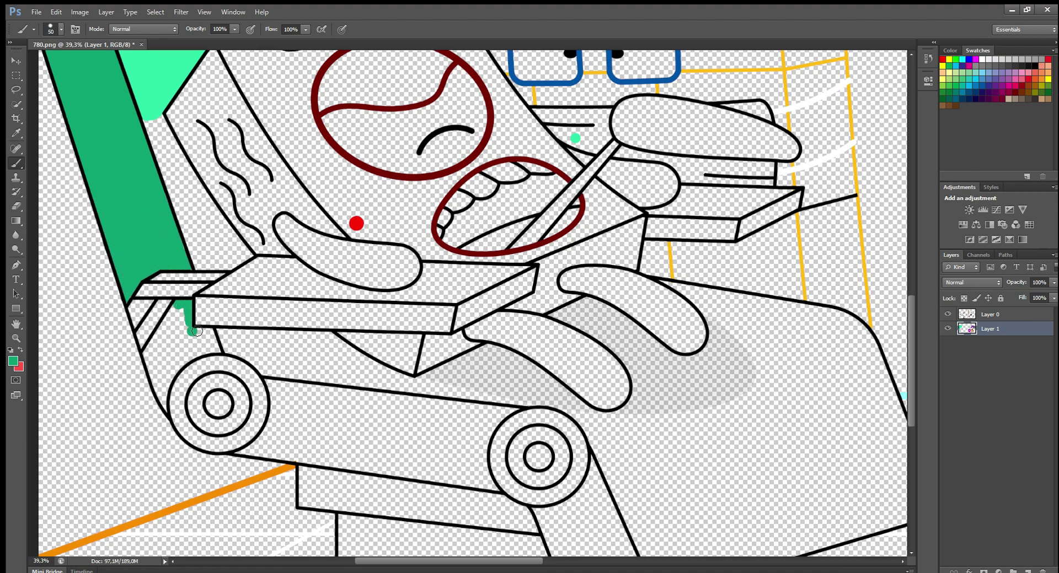
key(bracketleft)
drag(197, 354, 164, 402)
mouse_move(152, 364)
mouse_down()
mouse_move(183, 322)
mouse_move(165, 366)
mouse_up()
Fill the chair's lower bar between the two round hinges with the darker green.
key(bracketleft)
mouse_move(267, 383)
mouse_down()
mouse_move(269, 428)
mouse_move(252, 450)
mouse_up()
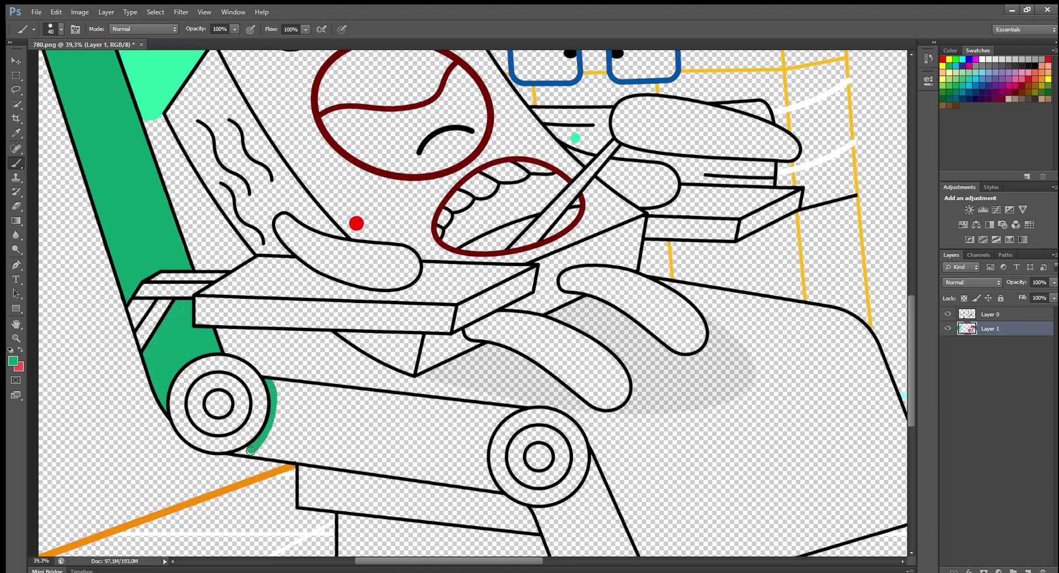
key(bracketright)
key(bracketright)
key(bracketright)
mouse_move(268, 385)
mouse_down()
mouse_move(440, 418)
mouse_move(430, 411)
mouse_move(513, 411)
mouse_up()
key(bracketright)
key(bracketright)
key(bracketright)
mouse_move(497, 489)
mouse_down()
mouse_move(262, 454)
mouse_move(280, 419)
mouse_move(388, 411)
mouse_move(488, 427)
mouse_move(285, 415)
mouse_move(379, 467)
mouse_move(478, 482)
mouse_move(462, 442)
mouse_move(292, 439)
mouse_move(436, 438)
mouse_up()
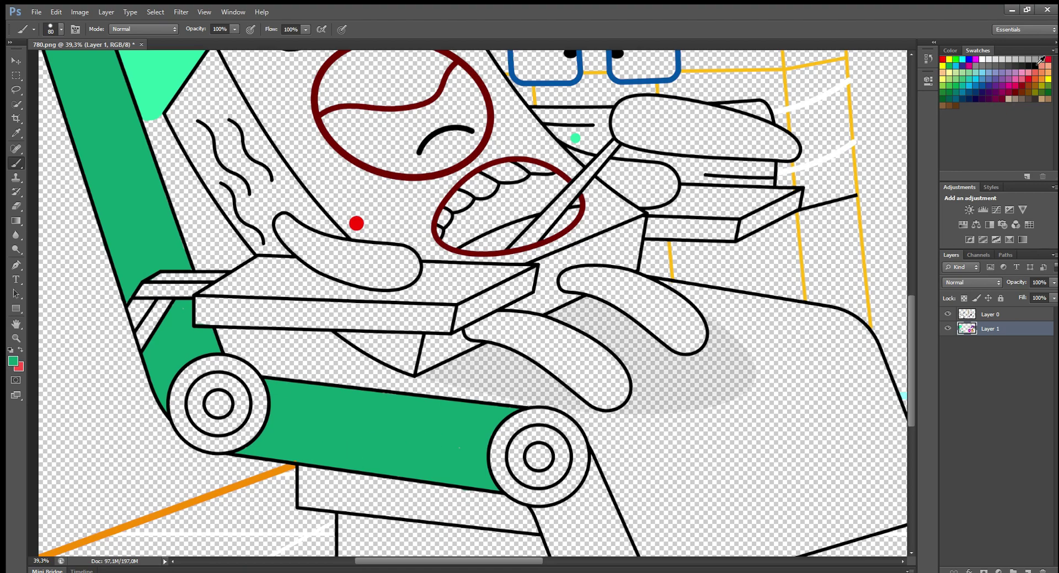
Paint the near armrest's support bracket grey and fill the lower part of the chair's backrest with the sampled mint green.
mouse_move(162, 278)
mouse_down()
mouse_move(217, 276)
mouse_move(195, 287)
mouse_up()
key(bracketleft)
alt+click(152, 103)
key(bracketright)
key(bracketright)
key(bracketright)
key(bracketright)
mouse_move(158, 121)
mouse_down()
mouse_move(250, 257)
mouse_move(200, 267)
mouse_move(164, 157)
mouse_move(179, 160)
mouse_move(211, 258)
mouse_up()
Fill the chair's seat with mint green around the legs and paint the seat's side with the darker green.
key(bracketright)
key(bracketright)
mouse_move(225, 338)
mouse_down()
mouse_move(260, 368)
mouse_move(227, 335)
mouse_move(341, 346)
mouse_move(407, 380)
mouse_move(478, 360)
mouse_move(524, 364)
mouse_move(581, 405)
mouse_move(640, 383)
mouse_up()
key(bracketleft)
mouse_move(554, 313)
mouse_down()
mouse_move(587, 301)
mouse_move(709, 343)
mouse_move(710, 313)
mouse_move(666, 283)
mouse_move(713, 308)
mouse_move(720, 295)
mouse_move(650, 298)
mouse_up()
key(bracketright)
key(bracketright)
key(bracketright)
mouse_move(650, 298)
mouse_down()
mouse_move(787, 316)
mouse_move(758, 307)
mouse_move(821, 358)
mouse_move(873, 488)
mouse_move(868, 501)
mouse_move(758, 538)
mouse_move(602, 551)
mouse_move(570, 512)
mouse_move(521, 412)
mouse_move(490, 392)
mouse_move(210, 364)
mouse_move(261, 340)
mouse_move(227, 357)
mouse_move(491, 390)
mouse_up()
key(bracketright)
key(bracketright)
mouse_move(524, 298)
mouse_down()
mouse_move(544, 314)
mouse_move(574, 456)
mouse_move(676, 542)
mouse_move(813, 490)
mouse_move(768, 485)
mouse_move(818, 395)
mouse_move(781, 465)
mouse_move(585, 436)
mouse_move(607, 353)
mouse_move(629, 441)
mouse_move(647, 448)
mouse_move(780, 338)
mouse_move(799, 419)
mouse_move(705, 406)
mouse_move(646, 384)
mouse_move(734, 331)
mouse_move(671, 358)
mouse_up()
mouse_move(506, 494)
mouse_down()
mouse_move(494, 549)
mouse_move(569, 547)
mouse_up()
mouse_move(537, 476)
mouse_down()
mouse_move(578, 490)
mouse_move(560, 542)
mouse_move(519, 515)
mouse_up()
Paint the chair's pedestal beneath the green lower bar in two shades of dark grey.
key(bracketright)
key(bracketright)
key(bracketright)
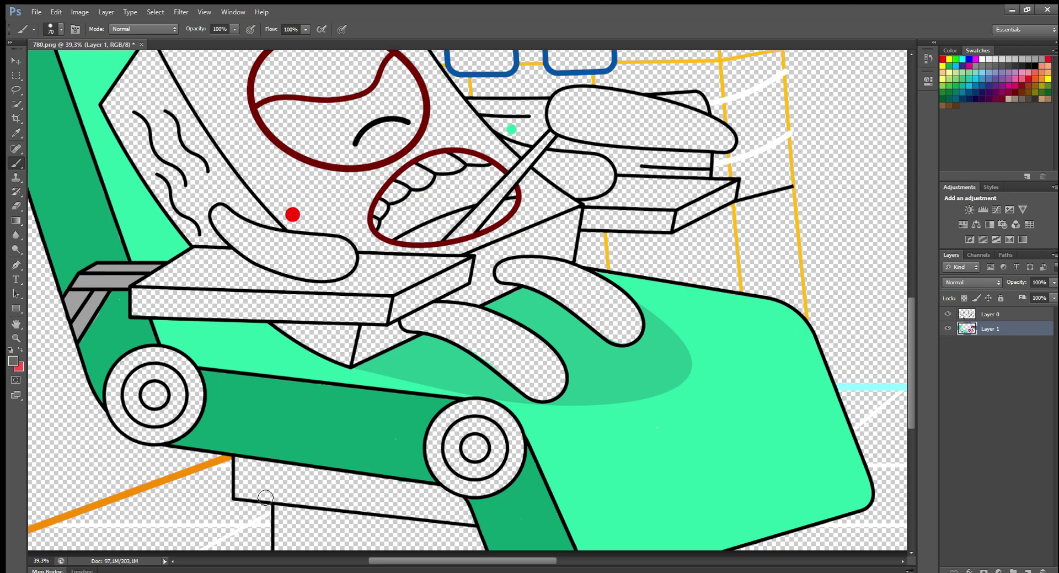
mouse_move(243, 466)
mouse_down()
mouse_move(448, 499)
mouse_move(471, 521)
mouse_move(241, 497)
mouse_move(308, 486)
mouse_move(248, 493)
mouse_move(299, 487)
mouse_move(453, 511)
mouse_move(477, 540)
mouse_move(284, 551)
mouse_move(286, 514)
mouse_move(425, 532)
mouse_move(295, 547)
mouse_up()
key(bracketright)
key(bracketright)
key(bracketright)
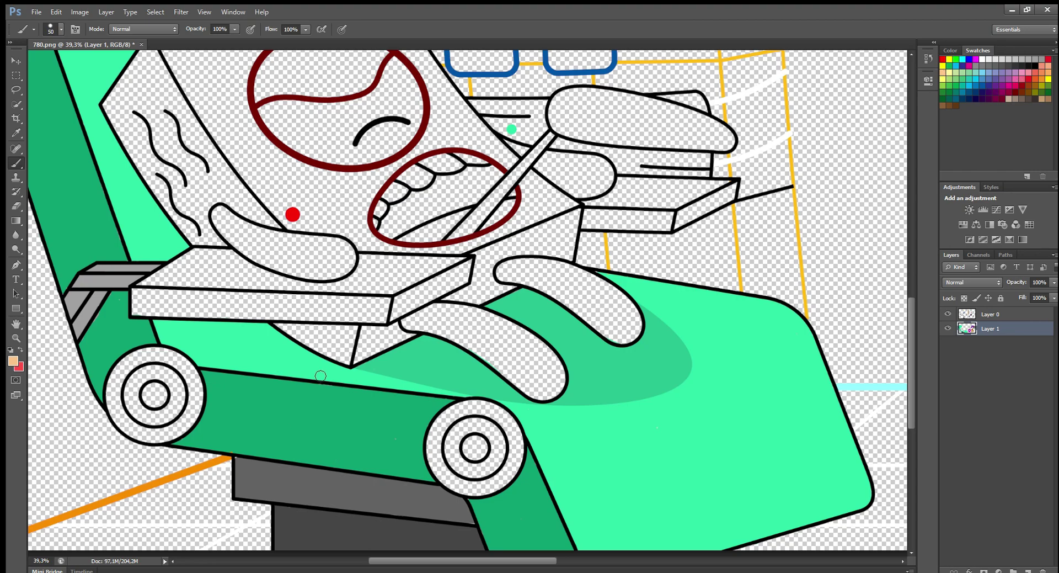
Fill both round hinges with a light grey outer ring, a dark grey middle ring and a black centre.
key(bracketright)
key(bracketright)
mouse_move(168, 359)
mouse_down()
mouse_move(198, 393)
mouse_move(192, 429)
mouse_move(141, 437)
mouse_move(123, 422)
mouse_move(121, 380)
mouse_move(169, 358)
mouse_move(130, 372)
mouse_up()
mouse_move(508, 451)
mouse_down()
mouse_move(511, 425)
mouse_move(521, 457)
mouse_move(486, 490)
mouse_move(468, 492)
mouse_move(439, 467)
mouse_move(449, 423)
mouse_move(489, 410)
mouse_move(440, 444)
mouse_move(515, 461)
mouse_move(507, 477)
mouse_move(492, 433)
mouse_move(497, 469)
mouse_move(458, 466)
mouse_move(497, 436)
mouse_up()
mouse_move(182, 390)
mouse_down()
mouse_move(153, 422)
mouse_move(141, 415)
mouse_move(164, 378)
mouse_up()
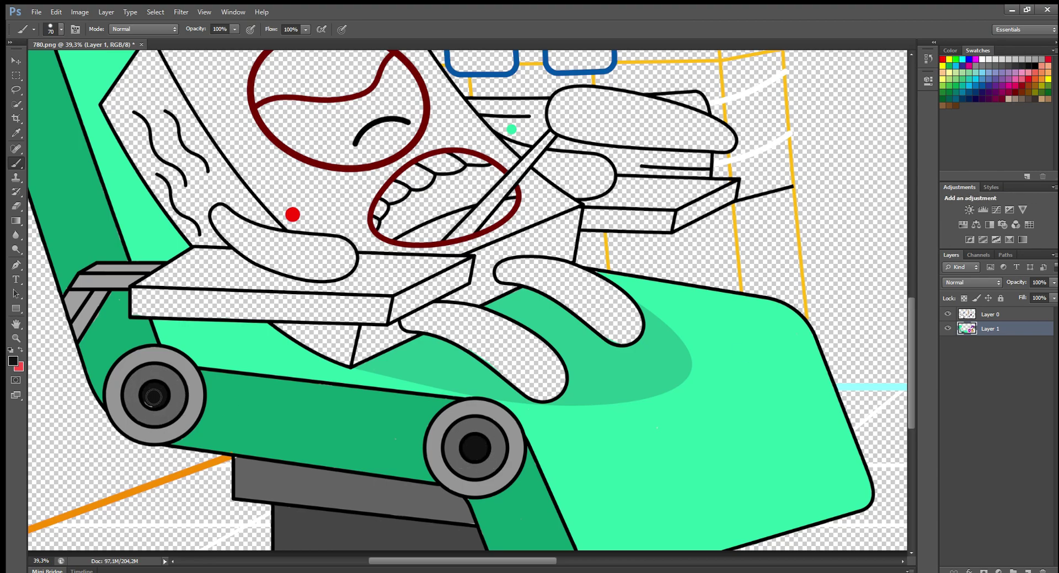
Paint the front and end faces of the near armrest blue.
drag(139, 303, 204, 304)
key(ctrl+z)
mouse_move(141, 297)
mouse_down()
mouse_move(231, 317)
mouse_move(277, 300)
mouse_move(389, 303)
mouse_move(382, 321)
mouse_move(141, 310)
mouse_up()
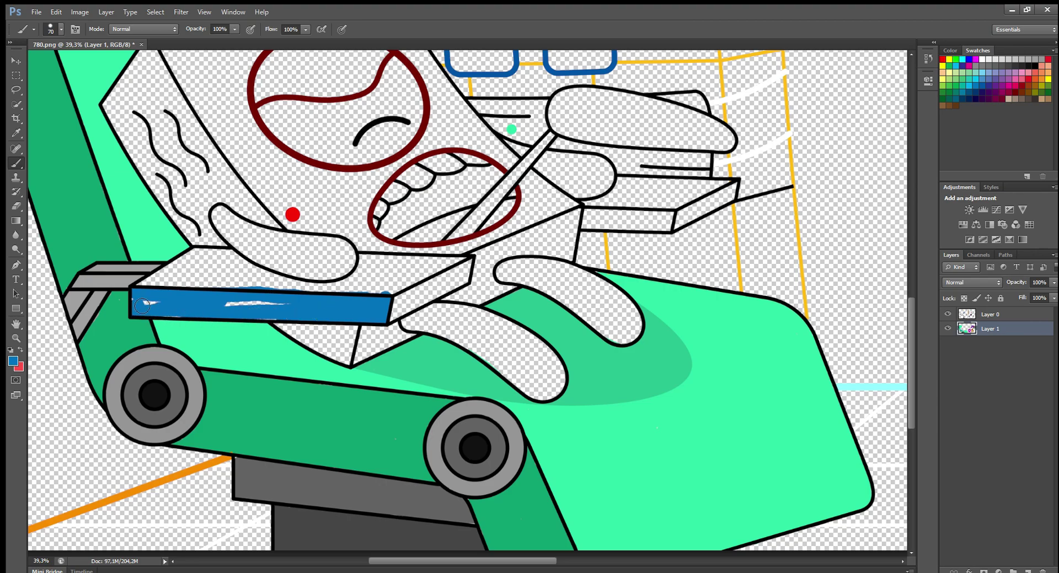
drag(470, 264, 401, 313)
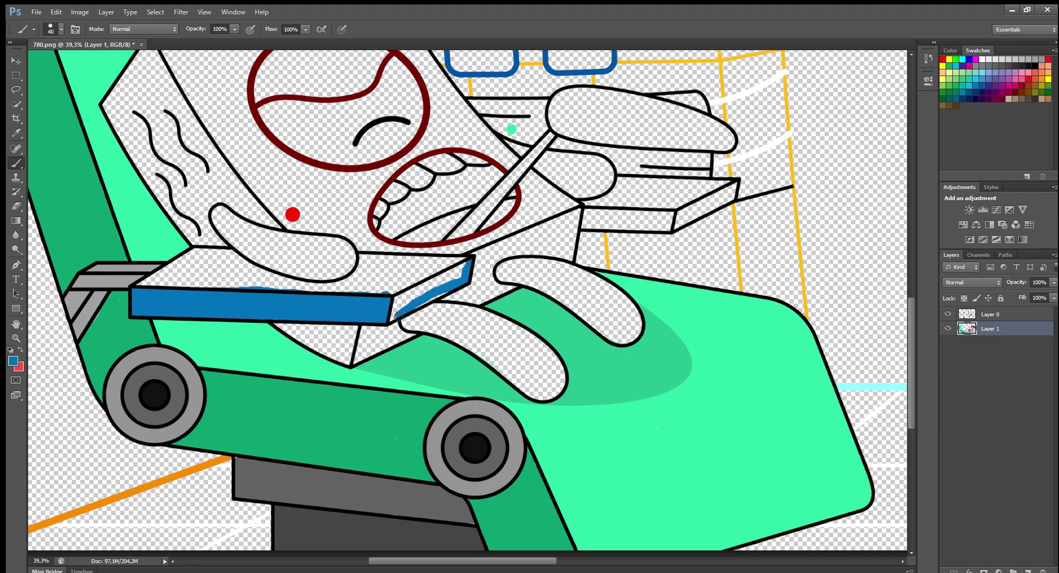
drag(467, 267, 396, 311)
Fill the top face of the near armrest around the resting hand with a lighter blue.
mouse_move(192, 250)
mouse_down()
mouse_move(246, 276)
mouse_move(327, 287)
mouse_move(447, 262)
mouse_move(394, 289)
mouse_move(361, 281)
mouse_move(381, 275)
mouse_move(142, 283)
mouse_up()
key(])
key(])
key(])
key(])
key([)
key([)
key([)
key(])
key(])
key(])
mouse_move(193, 252)
mouse_down()
mouse_move(265, 279)
mouse_move(182, 259)
mouse_up()
key(])
key(])
Paint the far armrest with the lighter blue on top and the darker blue on its sides.
mouse_move(607, 201)
mouse_down()
mouse_move(674, 203)
mouse_move(659, 204)
mouse_move(730, 180)
mouse_move(675, 206)
mouse_move(637, 181)
mouse_move(685, 193)
mouse_move(591, 217)
mouse_move(672, 228)
mouse_move(591, 220)
mouse_up()
key(])
key(])
key(])
key(])
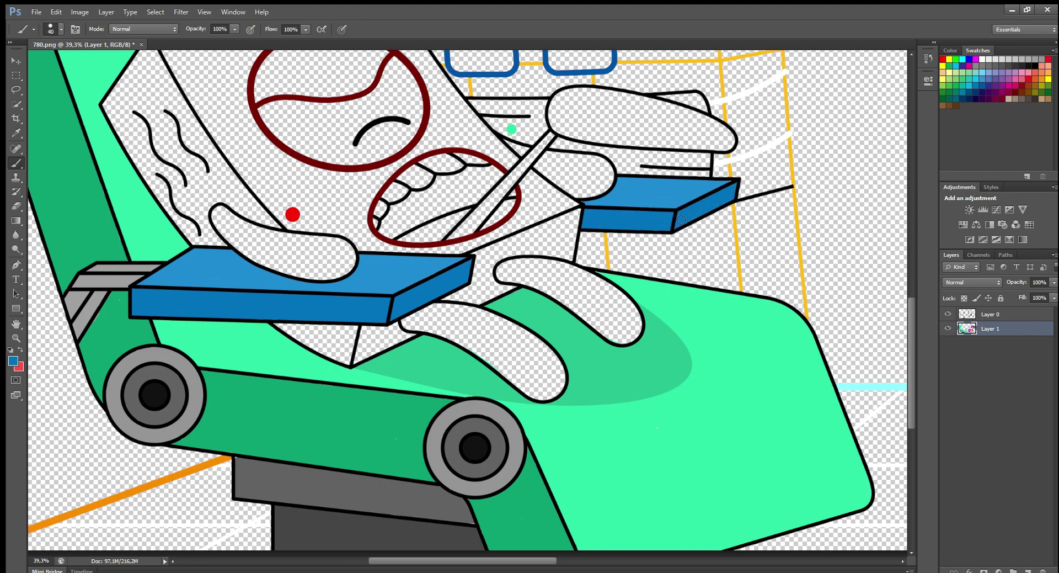
On Layer 0, recolor the black line beside the far armrest with the yellow sampled from the tall block's grid.
alt+click(729, 174)
click(1004, 315)
key([)
key([)
key([)
key([)
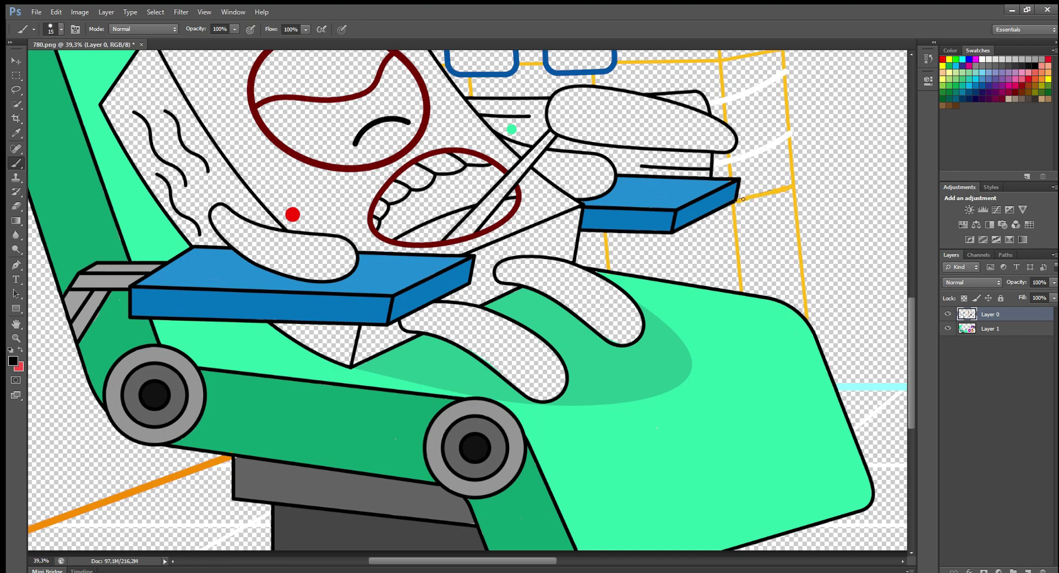
On Layer 1, paint the outer edge and lower section of the tall block's front with the sampled light tan.
key(alt+[)
scroll(840, 294, up, 6)
alt+click(678, 208)
key(bracketright)
mouse_move(344, 96)
mouse_down()
mouse_move(546, 96)
mouse_move(704, 72)
mouse_move(699, 253)
mouse_move(723, 465)
mouse_up()
key(bracketleft)
key(bracketleft)
key(bracketleft)
scroll(802, 417, down, 2)
drag(727, 427, 719, 427)
drag(731, 475, 732, 497)
mouse_move(732, 538)
mouse_down()
mouse_move(620, 523)
mouse_move(633, 498)
mouse_move(726, 485)
mouse_move(658, 524)
mouse_move(698, 499)
mouse_move(688, 527)
mouse_move(664, 530)
mouse_up()
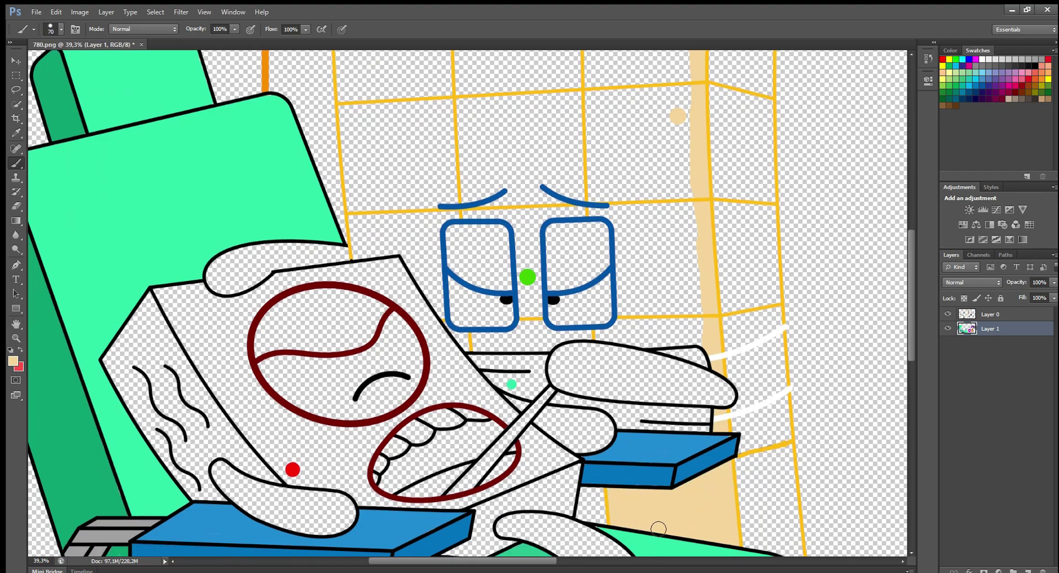
Fill the remaining grid squares of the tall block's front with light tan, leaving the eyes and the area between them unpainted.
mouse_move(703, 345)
mouse_down()
mouse_move(609, 339)
mouse_move(627, 315)
mouse_move(620, 220)
mouse_move(595, 214)
mouse_up()
scroll(594, 220, up, 3)
mouse_move(593, 284)
mouse_down()
mouse_move(457, 305)
mouse_move(442, 374)
mouse_up()
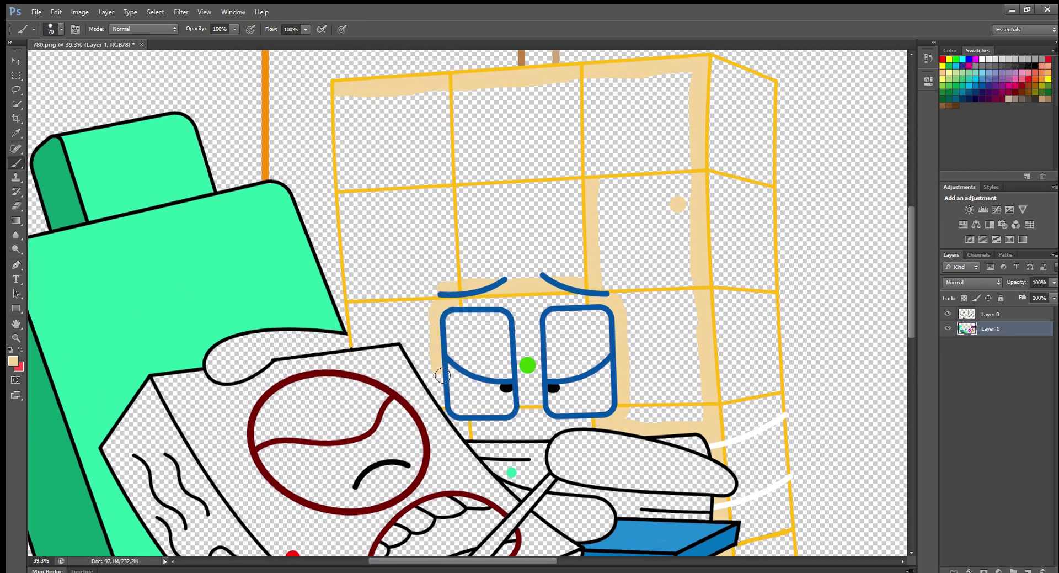
key(bracketright)
key(bracketright)
mouse_move(467, 435)
mouse_down()
mouse_move(421, 368)
mouse_move(356, 343)
mouse_move(376, 340)
mouse_move(362, 322)
mouse_move(346, 122)
mouse_move(351, 165)
mouse_move(358, 126)
mouse_move(377, 336)
mouse_move(430, 336)
mouse_move(383, 318)
mouse_move(372, 207)
mouse_move(448, 99)
mouse_move(455, 282)
mouse_move(390, 128)
mouse_move(434, 164)
mouse_move(430, 284)
mouse_up()
key(bracketright)
key(bracketright)
mouse_move(411, 161)
mouse_down()
mouse_move(472, 278)
mouse_move(579, 90)
mouse_move(487, 260)
mouse_move(492, 107)
mouse_move(485, 135)
mouse_move(553, 237)
mouse_move(605, 267)
mouse_move(615, 86)
mouse_move(608, 135)
mouse_move(648, 109)
mouse_move(688, 201)
mouse_move(651, 241)
mouse_move(638, 419)
mouse_move(693, 371)
mouse_move(655, 323)
mouse_move(680, 319)
mouse_up()
Pick a darker tan and paint along the upper edges of the tall block's side face.
click(14, 360)
key(bracketleft)
key(bracketleft)
key(bracketleft)
mouse_move(719, 65)
mouse_down()
mouse_move(771, 87)
mouse_move(769, 179)
mouse_up()
mouse_move(717, 72)
mouse_down()
mouse_move(717, 168)
mouse_move(745, 126)
mouse_move(717, 169)
mouse_up()
Fill the rest of the tall block's side face with the darker tan, down to the chair.
scroll(920, 253, down, 3)
scroll(921, 252, down, 1)
key(bracketright)
key(bracketright)
key(bracketright)
mouse_move(734, 77)
mouse_down()
mouse_move(726, 175)
mouse_move(762, 524)
mouse_up()
key(bracketleft)
key(bracketleft)
key(bracketleft)
key(bracketleft)
key(bracketright)
key(bracketright)
key(bracketright)
key(bracketright)
mouse_move(790, 458)
mouse_down()
mouse_move(784, 416)
mouse_move(788, 504)
mouse_move(764, 387)
mouse_move(776, 293)
mouse_move(782, 365)
mouse_move(745, 363)
mouse_up()
mouse_move(765, 83)
mouse_down()
mouse_move(776, 275)
mouse_move(753, 78)
mouse_move(761, 193)
mouse_up()
Sample the bright green dot and fill the tall block's center squares between and below the eyes.
key(i)
click(528, 254)
key(b)
key(bracketleft)
key(bracketleft)
key(bracketleft)
mouse_move(464, 191)
mouse_down()
mouse_move(552, 190)
mouse_move(533, 251)
mouse_move(584, 312)
mouse_move(479, 324)
mouse_move(520, 207)
mouse_move(528, 251)
mouse_move(516, 318)
mouse_up()
key(bracketright)
key(bracketright)
Sample the mint green dot and fill the black-outlined object behind the tall block's raised hand.
key(i)
click(512, 361)
key(b)
key(bracketleft)
mouse_move(472, 335)
mouse_down()
mouse_move(538, 335)
mouse_move(533, 369)
mouse_up()
drag(598, 384, 684, 405)
key(bracketright)
drag(621, 385, 701, 395)
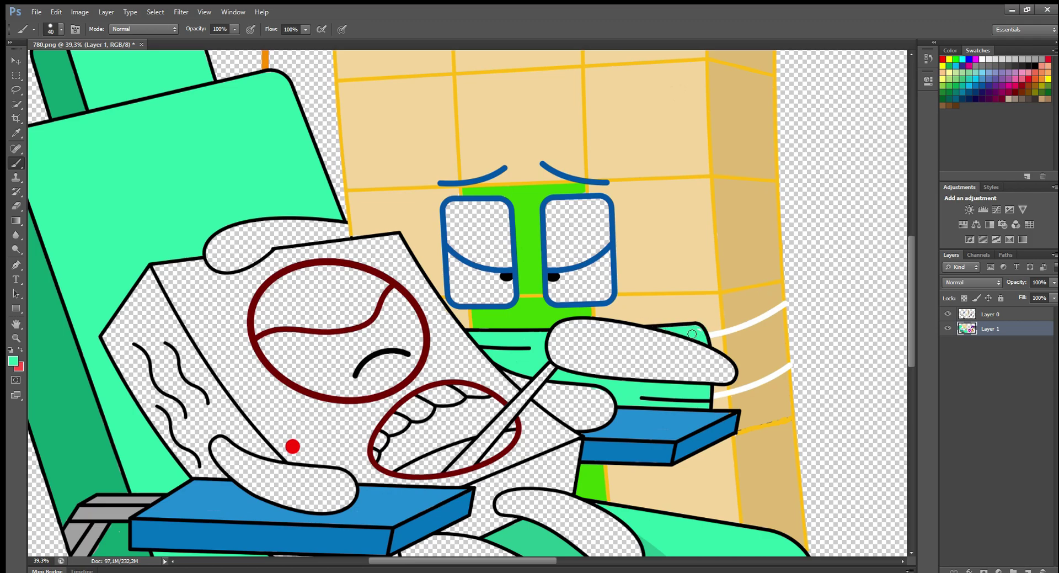
Sample the dark blue of the eye outline and fill both of the tall block's eyelids.
alt+click(513, 236)
key(bracketright)
key(bracketright)
key(bracketright)
mouse_move(475, 207)
mouse_down()
mouse_move(505, 226)
mouse_move(454, 241)
mouse_move(460, 220)
mouse_move(483, 243)
mouse_up()
mouse_move(549, 205)
mouse_down()
mouse_move(601, 243)
mouse_move(551, 226)
mouse_move(567, 231)
mouse_up()
Fill the tall block's two arms with the dark blue and the lower parts of its eyes with white.
mouse_move(571, 326)
mouse_down()
mouse_move(640, 333)
mouse_move(720, 361)
mouse_move(616, 374)
mouse_move(563, 334)
mouse_move(712, 364)
mouse_move(618, 356)
mouse_up()
key(bracketright)
mouse_move(349, 236)
mouse_down()
mouse_move(216, 266)
mouse_move(262, 230)
mouse_move(259, 245)
mouse_move(223, 254)
mouse_up()
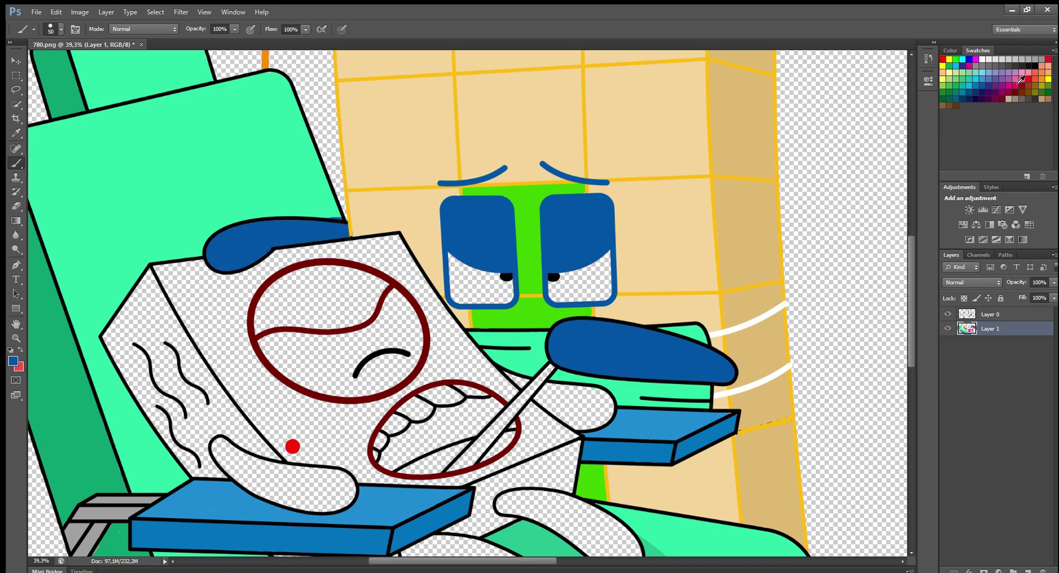
mouse_move(591, 269)
mouse_down()
mouse_move(557, 290)
mouse_move(571, 295)
mouse_up()
mouse_move(455, 263)
mouse_down()
mouse_move(497, 293)
mouse_move(459, 280)
mouse_up()
Sample the red dot and fill the reclining block's front face around its eye and mouth.
alt+click(293, 446)
key(bracketright)
drag(152, 266, 298, 450)
key(bracketright)
scroll(301, 450, down, 3)
mouse_move(298, 364)
mouse_down()
mouse_move(366, 381)
mouse_move(496, 379)
mouse_move(531, 366)
mouse_up()
mouse_move(512, 310)
mouse_down()
mouse_move(469, 287)
mouse_move(312, 361)
mouse_move(212, 242)
mouse_move(182, 179)
mouse_move(256, 190)
mouse_move(331, 163)
mouse_move(413, 192)
mouse_move(460, 256)
mouse_move(422, 279)
mouse_move(419, 210)
mouse_move(342, 166)
mouse_move(252, 240)
mouse_move(218, 221)
mouse_move(287, 309)
mouse_move(364, 337)
mouse_move(299, 325)
mouse_move(353, 335)
mouse_up()
key(bracketright)
key(bracketright)
key(bracketright)
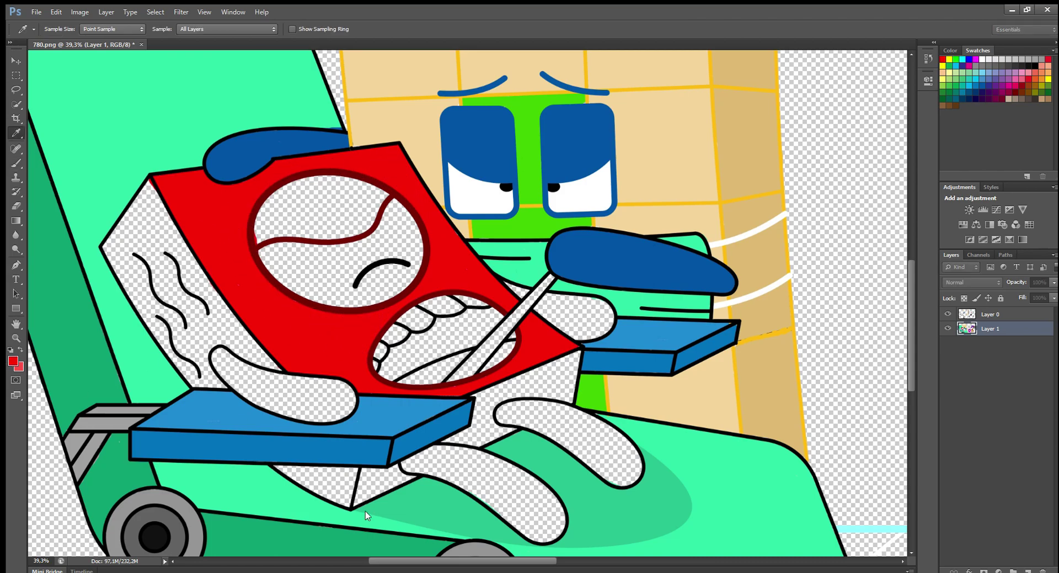
Pick a darker red and fill the reclining block's side face above the armrest.
key(bracketright)
key(bracketright)
mouse_move(113, 243)
mouse_down()
mouse_move(173, 352)
mouse_move(217, 387)
mouse_move(255, 360)
mouse_move(206, 369)
mouse_up()
drag(275, 366, 204, 283)
mouse_move(156, 195)
mouse_down()
mouse_move(212, 295)
mouse_move(184, 255)
mouse_move(204, 357)
mouse_move(178, 335)
mouse_move(142, 224)
mouse_move(163, 275)
mouse_up()
key(bracketright)
key(bracketright)
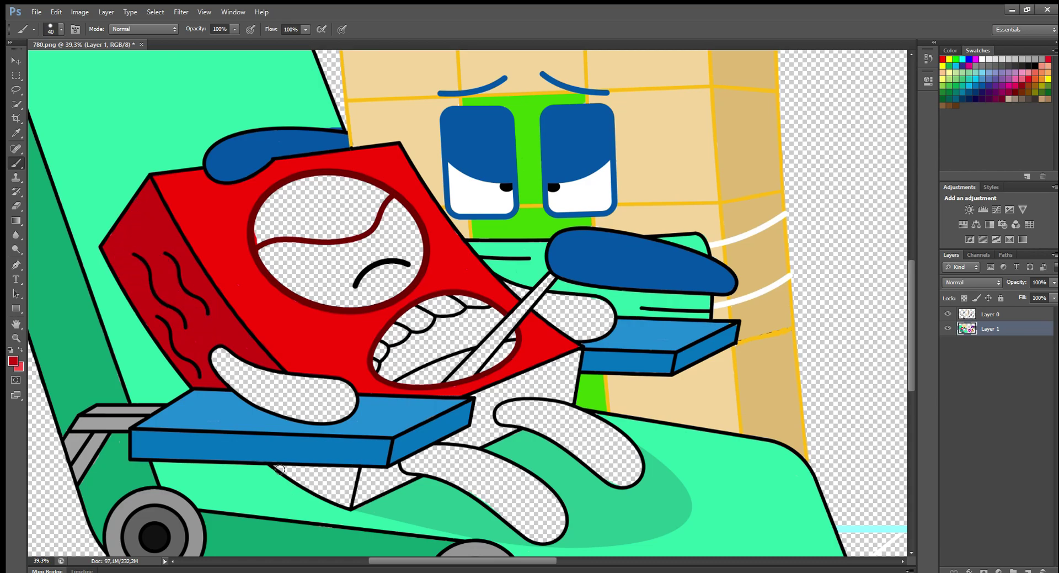
Fill the reclining block's lower side and bottom faces, below the armrest and around the legs, with the darker red.
mouse_move(322, 472)
mouse_down()
mouse_move(334, 490)
mouse_move(369, 472)
mouse_move(406, 476)
mouse_move(362, 486)
mouse_up()
key(bracketright)
key(bracketright)
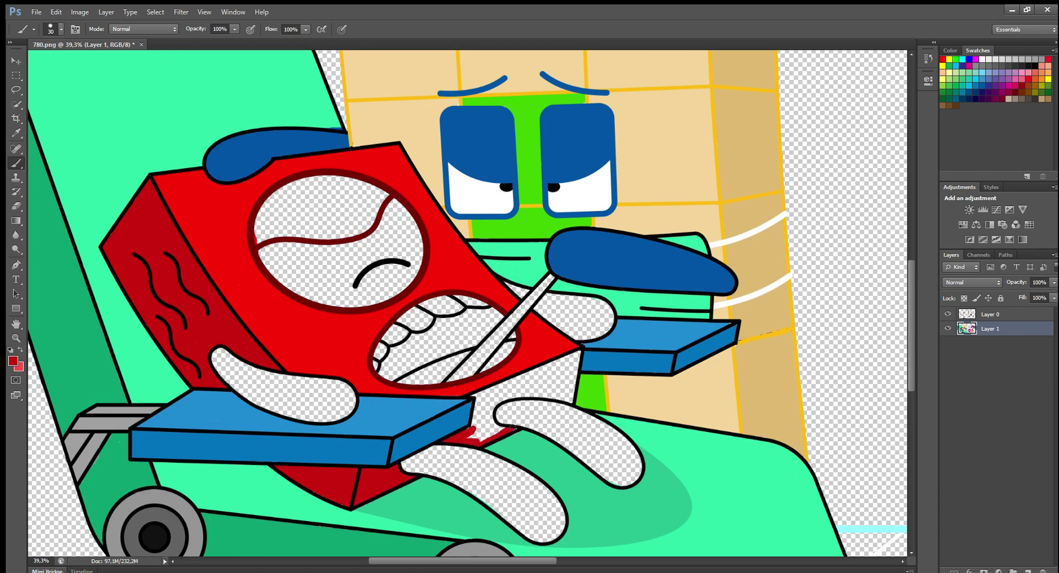
mouse_move(514, 429)
mouse_down()
mouse_move(493, 409)
mouse_move(571, 400)
mouse_move(578, 353)
mouse_move(574, 372)
mouse_move(517, 380)
mouse_up()
mouse_move(485, 430)
mouse_down()
mouse_move(486, 403)
mouse_move(552, 382)
mouse_up()
Sample the maroon of the mouth outline and fill the reclining block's arms, legs and eyelid.
alt+click(411, 386)
key(bracketright)
key(bracketright)
key(bracketright)
mouse_move(219, 354)
mouse_down()
mouse_move(337, 391)
mouse_move(246, 391)
mouse_move(345, 408)
mouse_move(361, 422)
mouse_up()
mouse_move(431, 448)
mouse_down()
mouse_move(532, 482)
mouse_move(517, 476)
mouse_move(558, 510)
mouse_move(551, 539)
mouse_move(459, 480)
mouse_move(414, 470)
mouse_move(486, 478)
mouse_move(541, 519)
mouse_up()
mouse_move(500, 411)
mouse_down()
mouse_move(579, 420)
mouse_move(638, 463)
mouse_move(617, 479)
mouse_move(527, 421)
mouse_move(625, 457)
mouse_up()
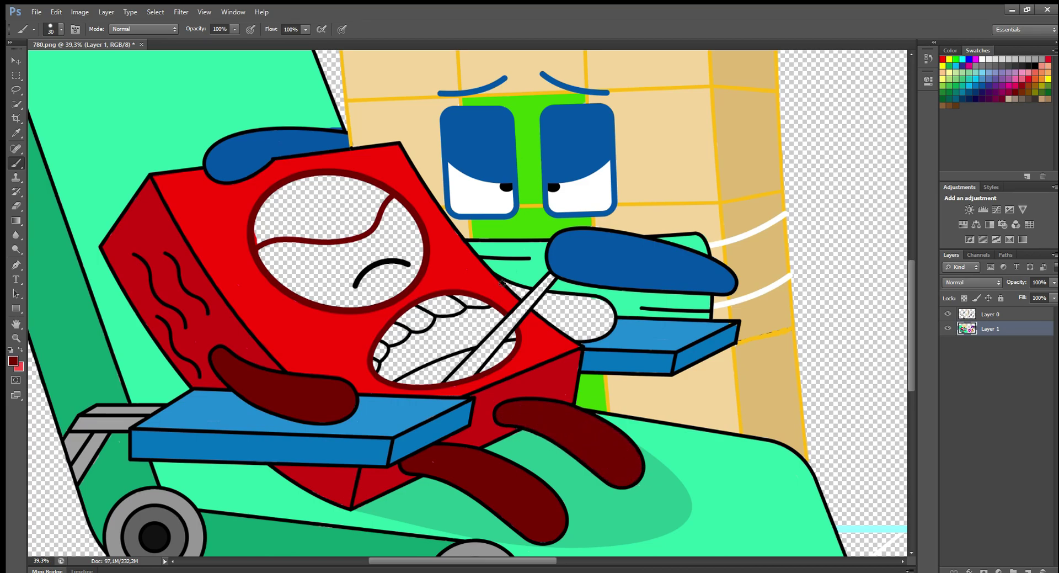
mouse_move(585, 302)
mouse_down()
mouse_move(552, 312)
mouse_move(579, 316)
mouse_up()
mouse_move(313, 189)
mouse_down()
mouse_move(362, 189)
mouse_move(376, 219)
mouse_move(347, 238)
mouse_move(272, 243)
mouse_move(269, 218)
mouse_move(362, 216)
mouse_move(314, 196)
mouse_move(337, 212)
mouse_move(359, 200)
mouse_up()
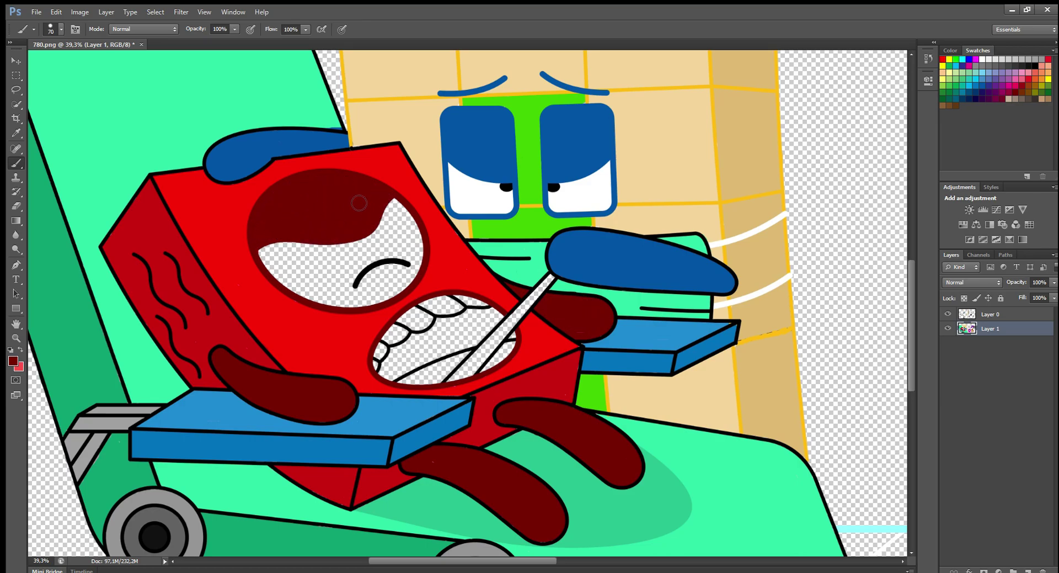
Fill the dental tool with light grey and the reclining block's teeth and open eye area with white.
drag(552, 279, 489, 348)
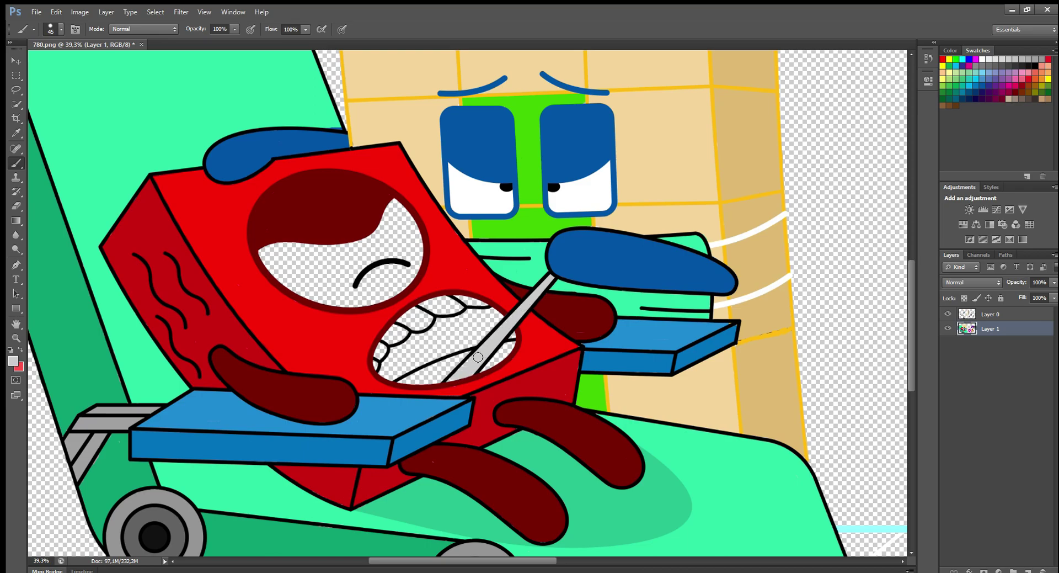
drag(463, 301, 420, 311)
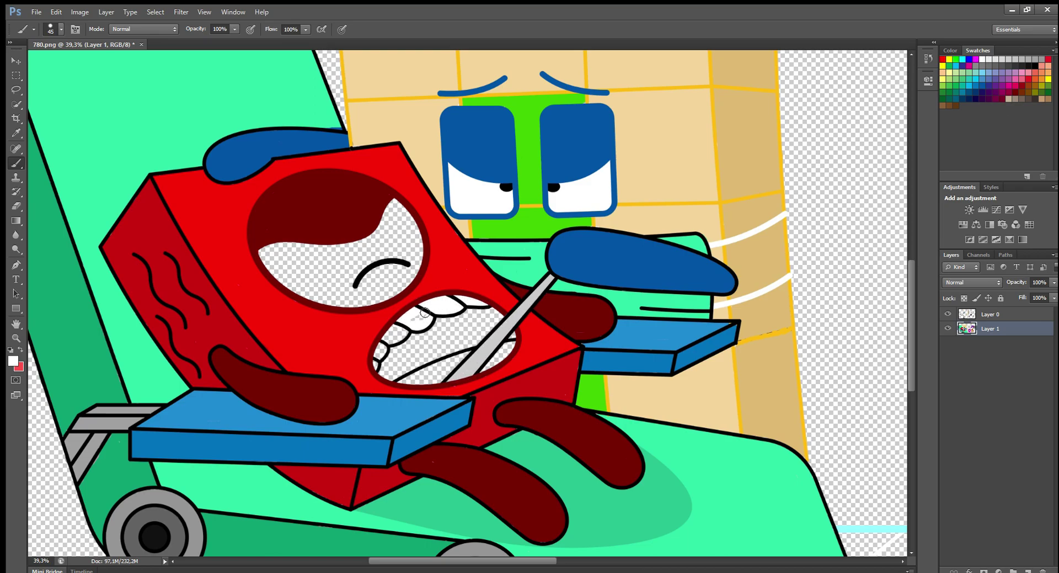
mouse_move(399, 210)
mouse_down()
mouse_move(413, 234)
mouse_move(413, 276)
mouse_move(389, 299)
mouse_move(337, 308)
mouse_move(285, 285)
mouse_move(282, 254)
mouse_move(407, 246)
mouse_move(373, 281)
mouse_move(293, 265)
mouse_move(407, 265)
mouse_up()
Fill the reclining block's tongue with pink and the inside of its mouth with black.
click(14, 361)
click(14, 362)
drag(512, 346, 497, 364)
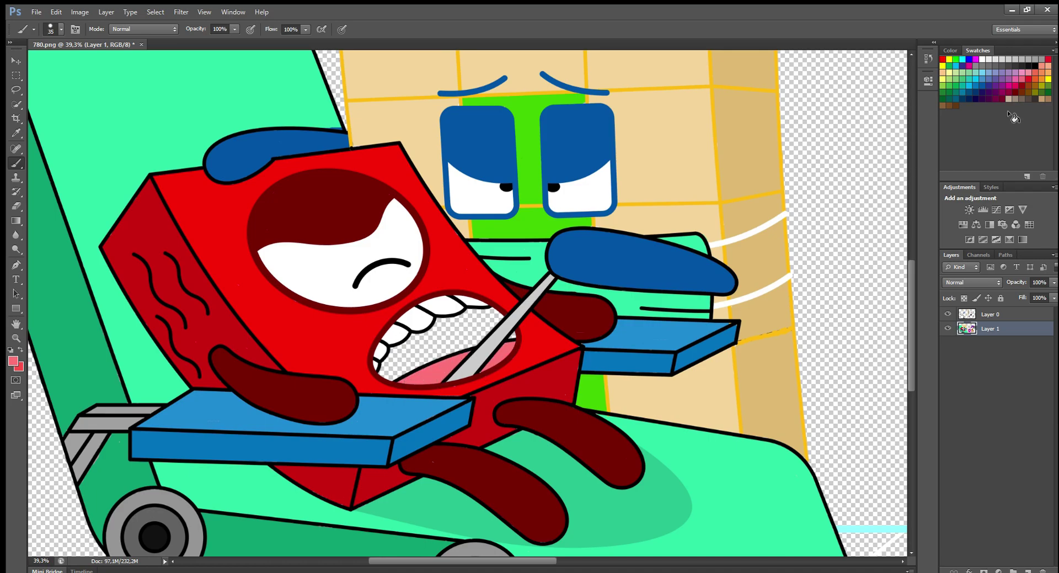
drag(494, 328, 388, 376)
mouse_move(493, 314)
mouse_down()
mouse_move(414, 360)
mouse_move(468, 320)
mouse_up()
Add a new layer beneath Layer 1, sample the orange outline and fill the wall behind the chair with a larger brush.
scroll(446, 282, down, 7)
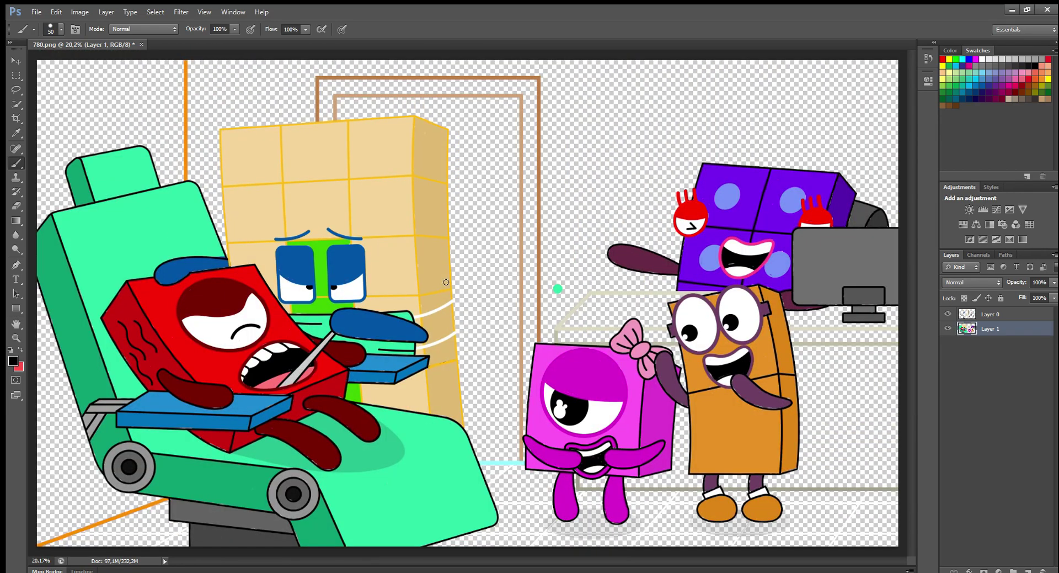
ctrl+click(1028, 570)
alt+click(164, 500)
key(bracketright)
key(bracketright)
key(bracketright)
key(bracketright)
key(bracketright)
key(bracketright)
key(bracketright)
key(bracketright)
mouse_move(164, 496)
mouse_down()
mouse_move(64, 533)
mouse_move(47, 511)
mouse_move(50, 293)
mouse_move(127, 487)
mouse_move(59, 399)
mouse_move(75, 464)
mouse_up()
mouse_move(176, 64)
mouse_down()
mouse_move(176, 190)
mouse_move(61, 72)
mouse_move(49, 160)
mouse_move(65, 101)
mouse_move(85, 100)
mouse_move(118, 158)
mouse_up()
Sample the brown of the door outline and fill the door frame with a smaller brush.
alt+click(317, 98)
key(bracketleft)
key(bracketleft)
mouse_move(335, 99)
mouse_down()
mouse_move(331, 127)
mouse_move(362, 89)
mouse_move(530, 88)
mouse_move(541, 128)
mouse_move(533, 95)
mouse_move(533, 239)
mouse_up()
drag(531, 275, 535, 356)
Fill the counter's top surface and its front edge, sampling the beige of each from its outline.
alt+click(606, 294)
key(bracketleft)
key(bracketleft)
mouse_move(584, 308)
mouse_down()
mouse_move(638, 321)
mouse_move(644, 310)
mouse_move(584, 320)
mouse_up()
drag(790, 300, 793, 324)
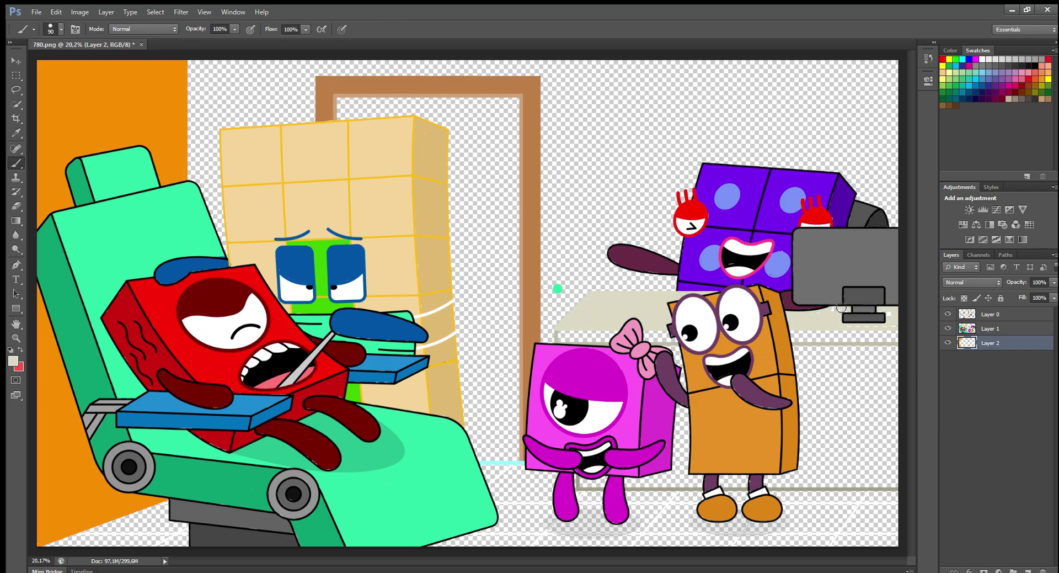
alt+click(556, 337)
drag(560, 337, 888, 336)
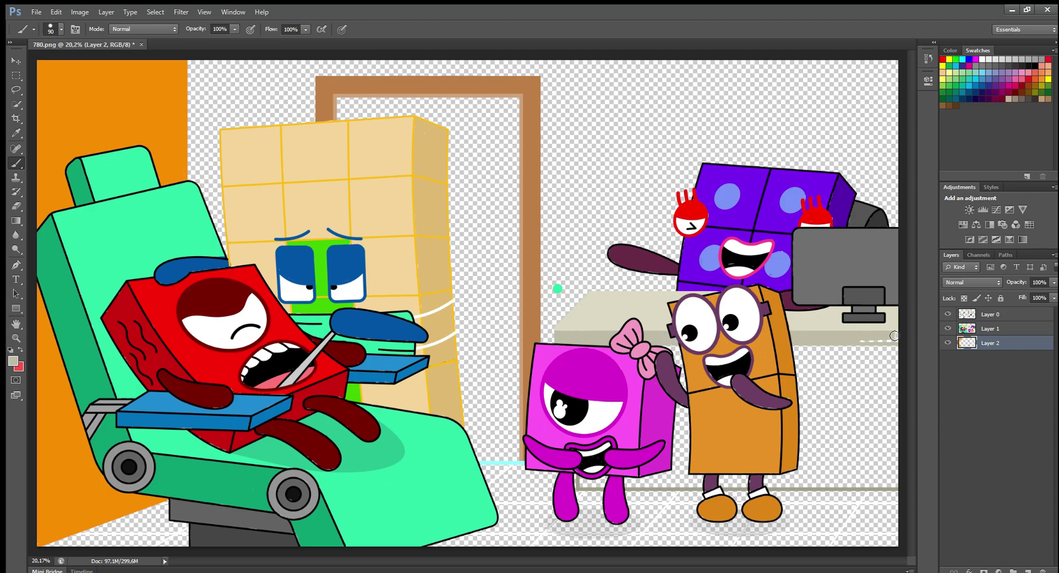
Fill the counter's front panel behind the pink and orange blocks with the darker grey-beige, using a 175 px brush.
key(bracketright)
key(bracketright)
key(bracketright)
key(bracketright)
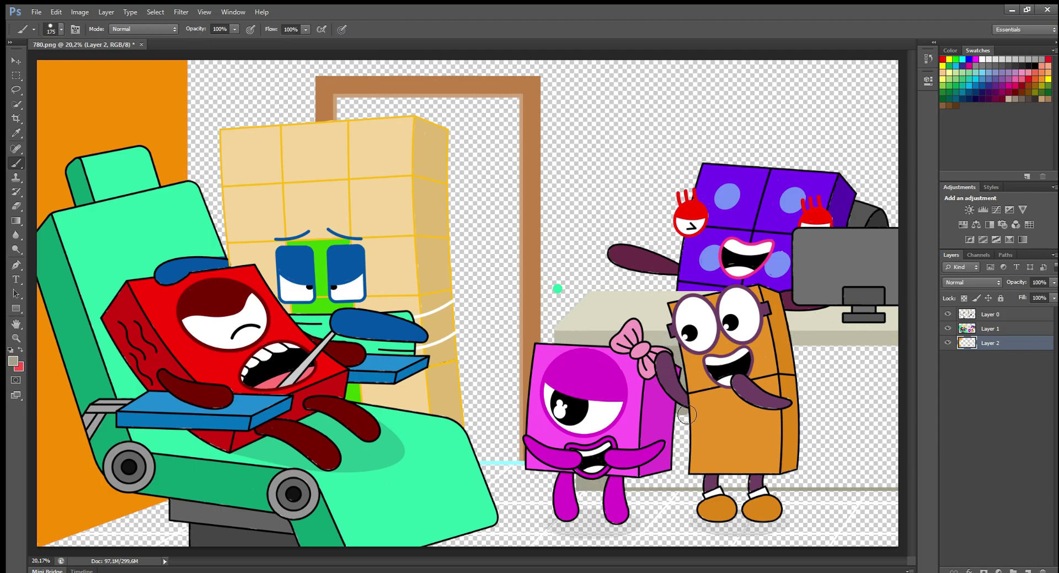
drag(664, 485, 722, 394)
mouse_move(727, 483)
mouse_down()
mouse_move(803, 380)
mouse_move(762, 481)
mouse_move(831, 359)
mouse_move(900, 456)
mouse_move(861, 483)
mouse_move(872, 447)
mouse_move(816, 375)
mouse_move(828, 399)
mouse_up()
Pick a muted brown, add a new layer beneath Layer 2 and fill the door panel inside its frame.
click(13, 360)
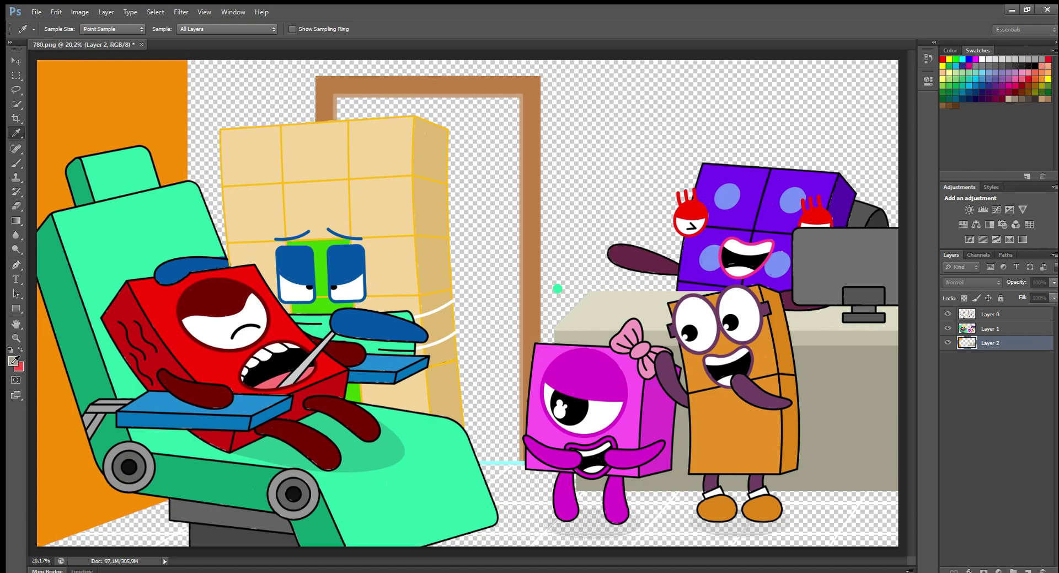
key(Return)
click(1028, 571)
drag(1021, 343, 1021, 381)
mouse_move(346, 107)
mouse_down()
mouse_move(522, 129)
mouse_move(517, 318)
mouse_move(476, 458)
mouse_move(461, 279)
mouse_move(431, 138)
mouse_move(498, 163)
mouse_move(470, 232)
mouse_move(480, 358)
mouse_move(497, 375)
mouse_move(470, 300)
mouse_up()
Sample the mint green dot above the counter and fill the whole back wall around the door and blocks.
key(i)
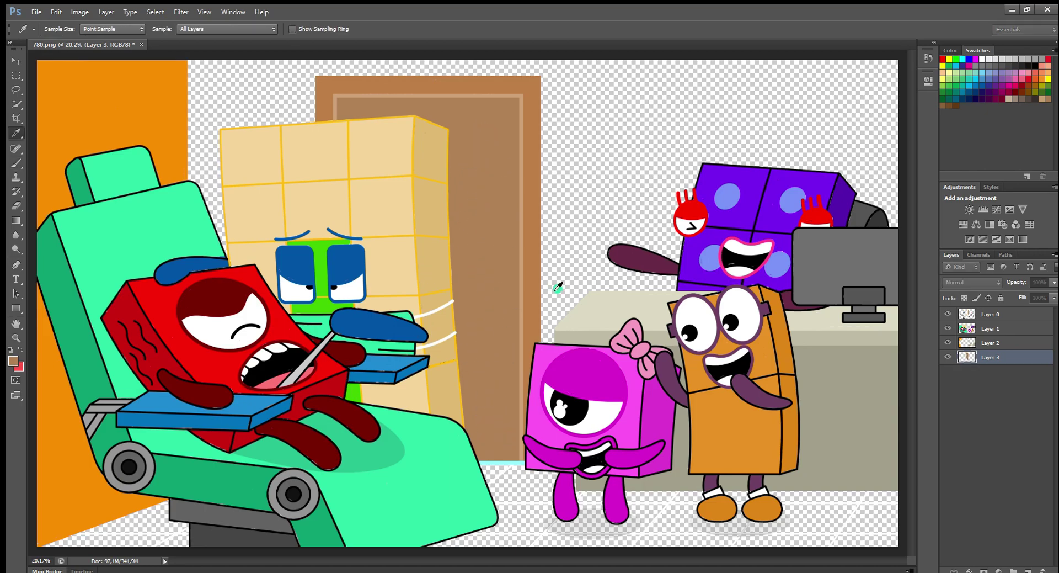
click(322, 501)
key(b)
mouse_move(546, 276)
mouse_down()
mouse_move(679, 276)
mouse_move(881, 307)
mouse_up()
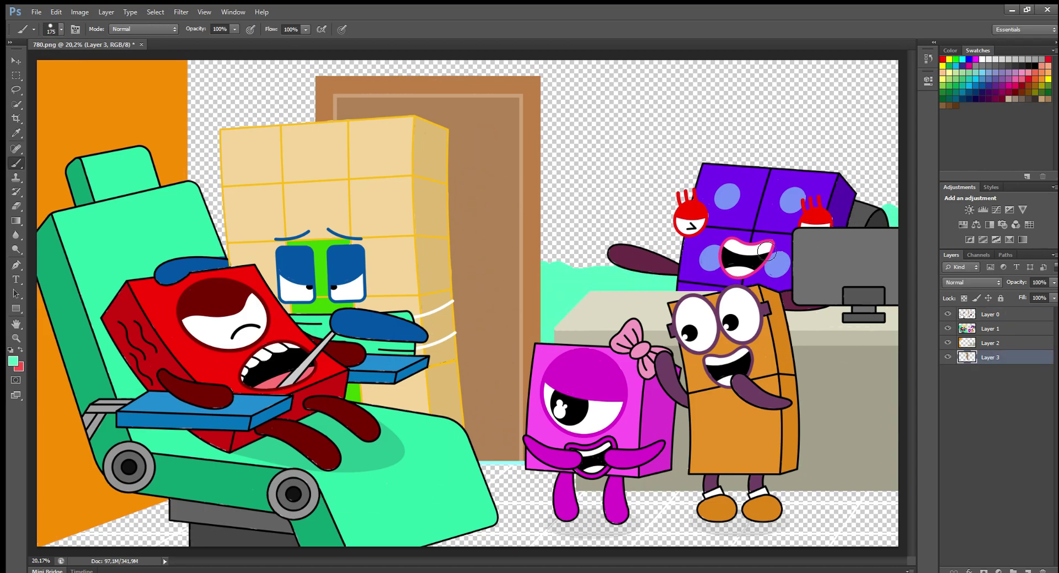
key(bracketright)
key(bracketright)
mouse_move(885, 215)
mouse_down()
mouse_move(618, 246)
mouse_move(552, 188)
mouse_move(555, 65)
mouse_move(860, 81)
mouse_move(863, 182)
mouse_move(676, 165)
mouse_move(558, 221)
mouse_move(809, 101)
mouse_move(588, 118)
mouse_move(617, 159)
mouse_move(506, 71)
mouse_move(312, 103)
mouse_move(229, 149)
mouse_move(203, 83)
mouse_move(268, 118)
mouse_up()
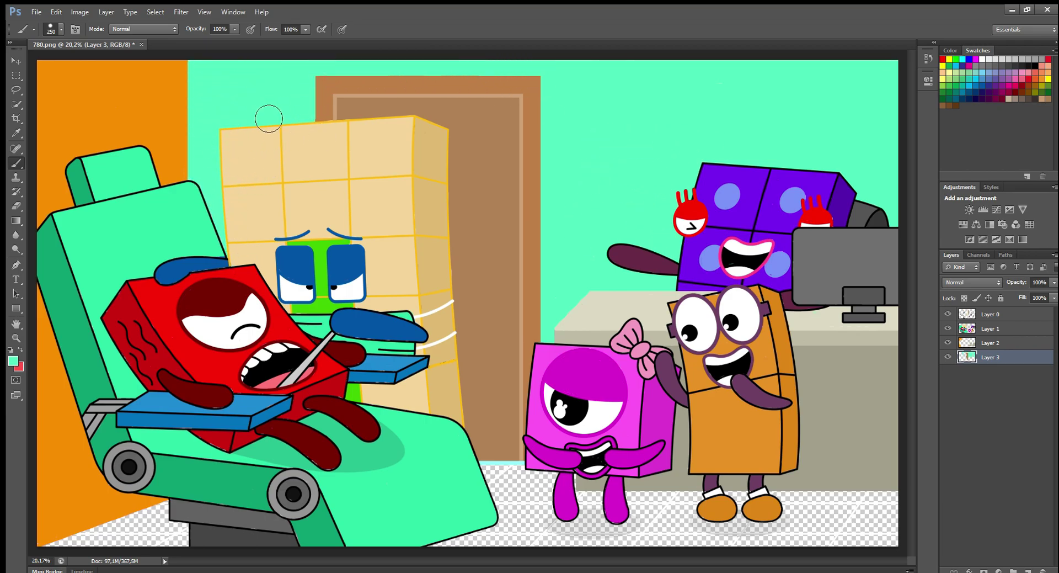
Add a new layer beneath Layer 3, sample the light cyan line below the door and fill the tiled floor.
click(1028, 571)
drag(1005, 358, 1005, 378)
alt+click(486, 463)
mouse_move(176, 517)
mouse_down()
mouse_move(158, 543)
mouse_move(322, 421)
mouse_up()
mouse_move(274, 513)
mouse_down()
mouse_move(497, 527)
mouse_move(591, 497)
mouse_move(798, 510)
mouse_move(897, 499)
mouse_move(872, 543)
mouse_move(500, 544)
mouse_move(683, 528)
mouse_up()
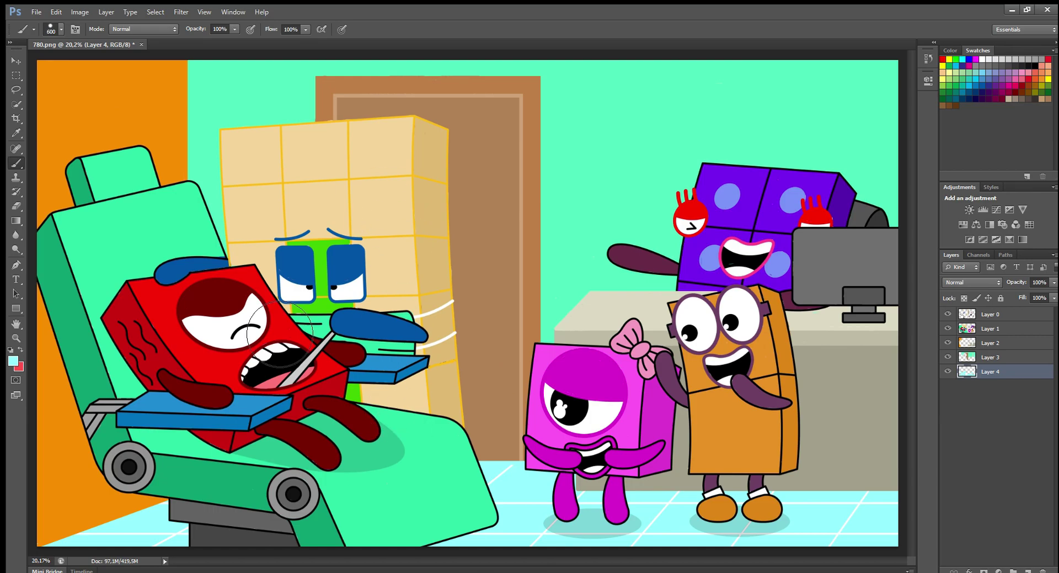
key(bracketleft)
key(bracketleft)
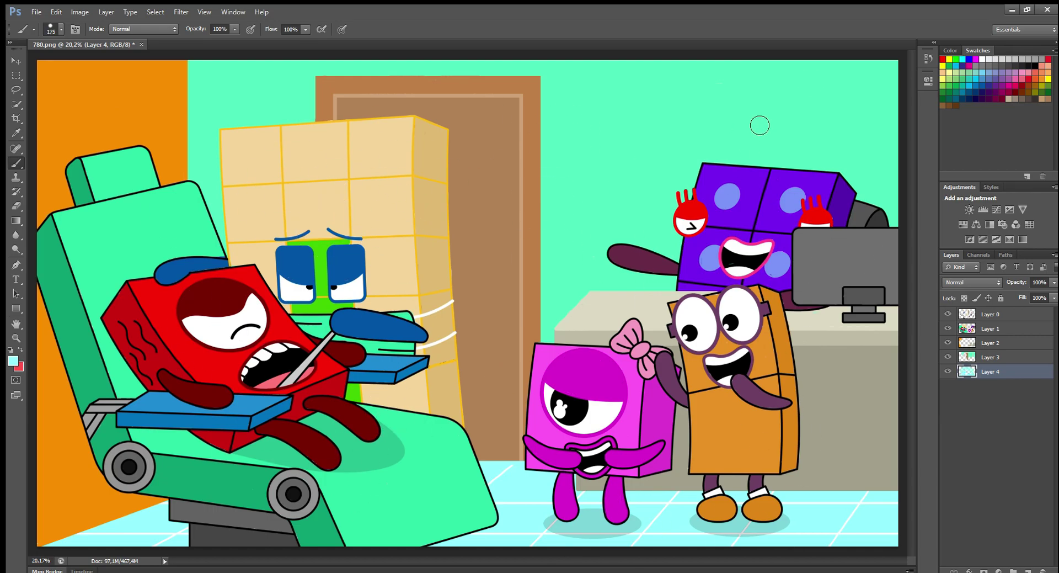